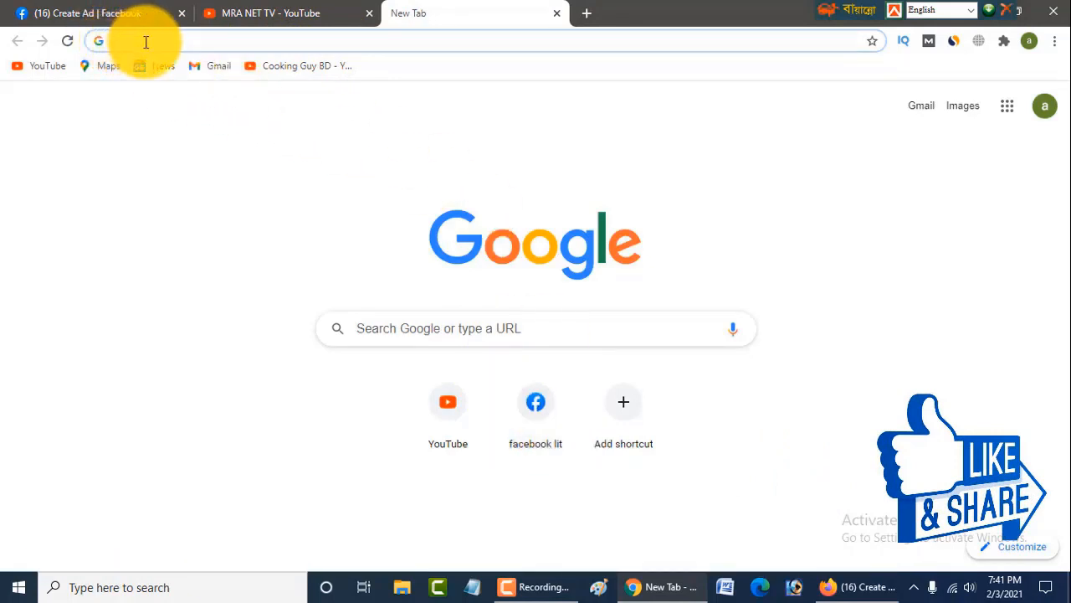
- Open Facebook from the new tab page and go to its Ads Manager
click(536, 434)
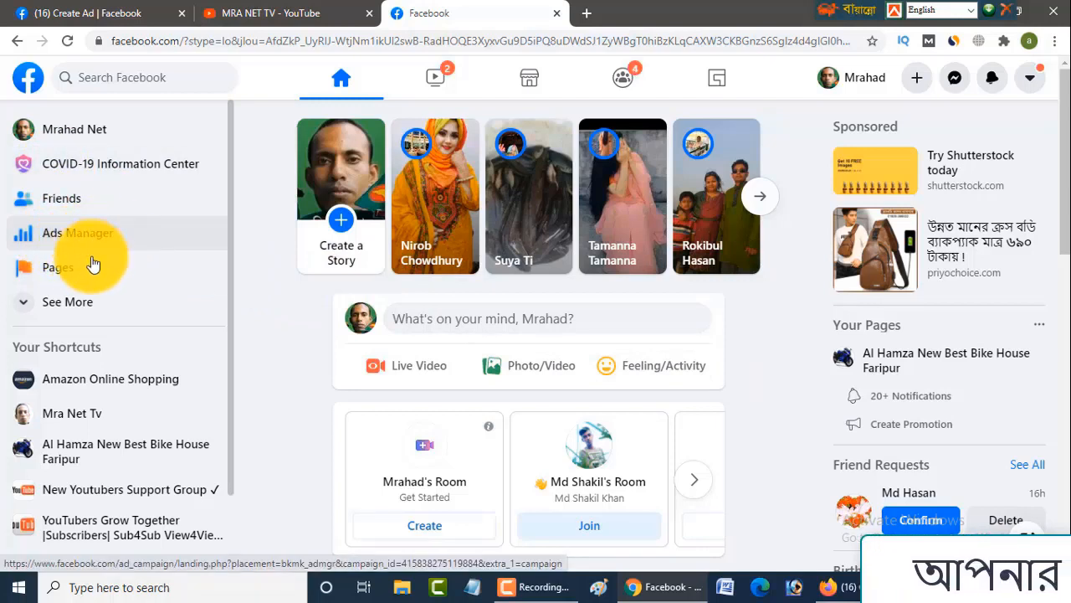
click(25, 311)
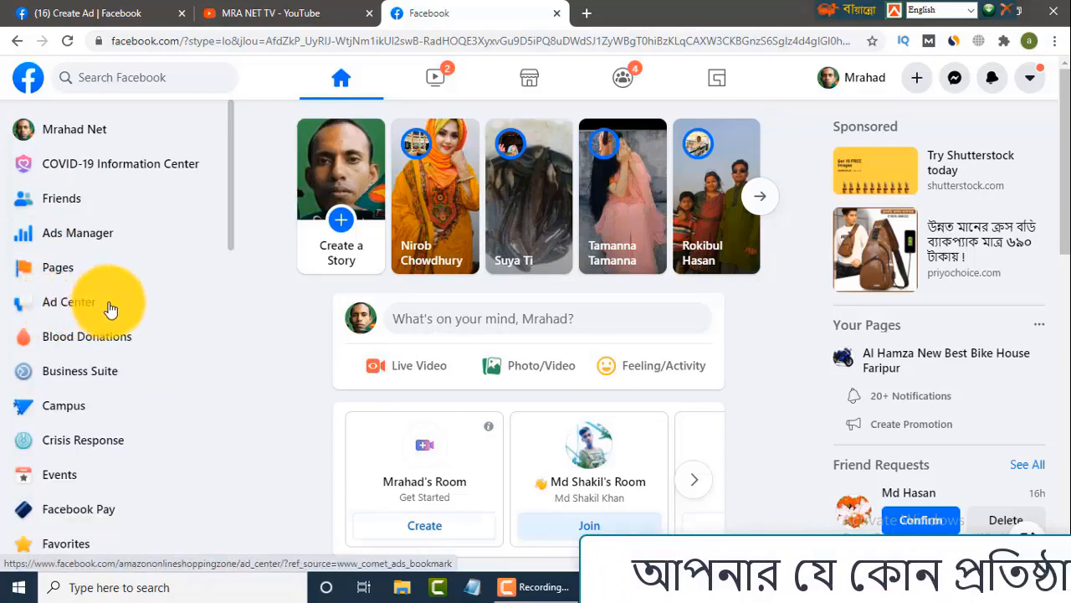
click(136, 234)
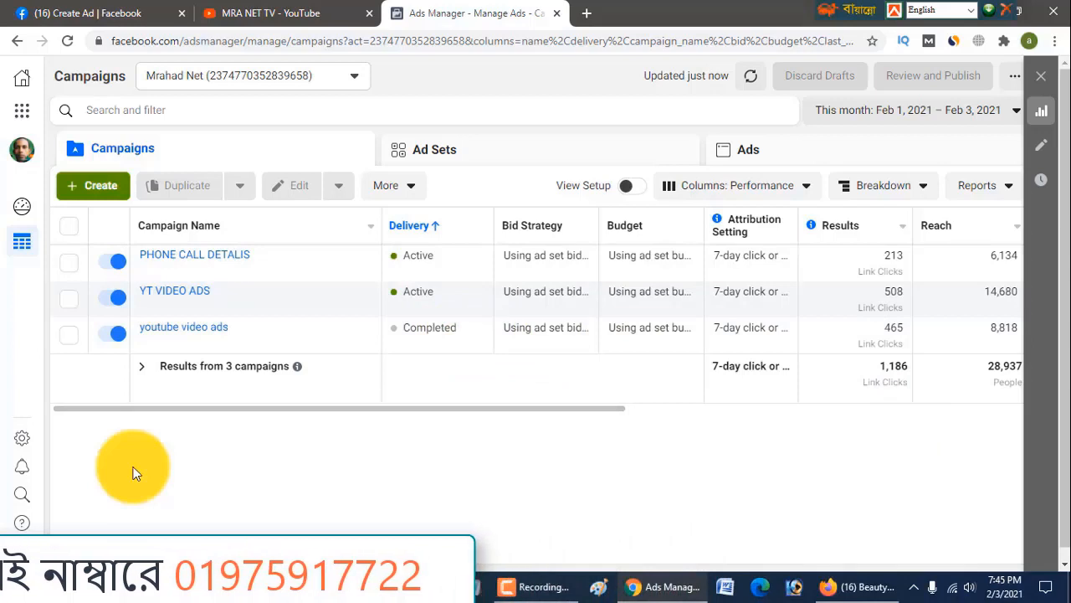
- Create a new campaign with Traffic as its objective
click(94, 187)
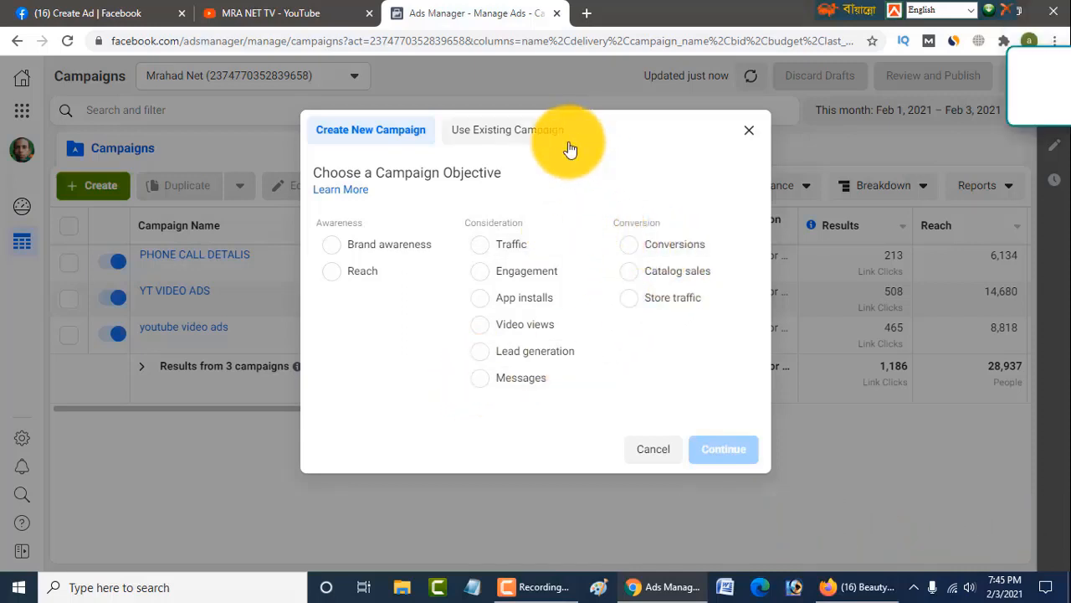
click(480, 251)
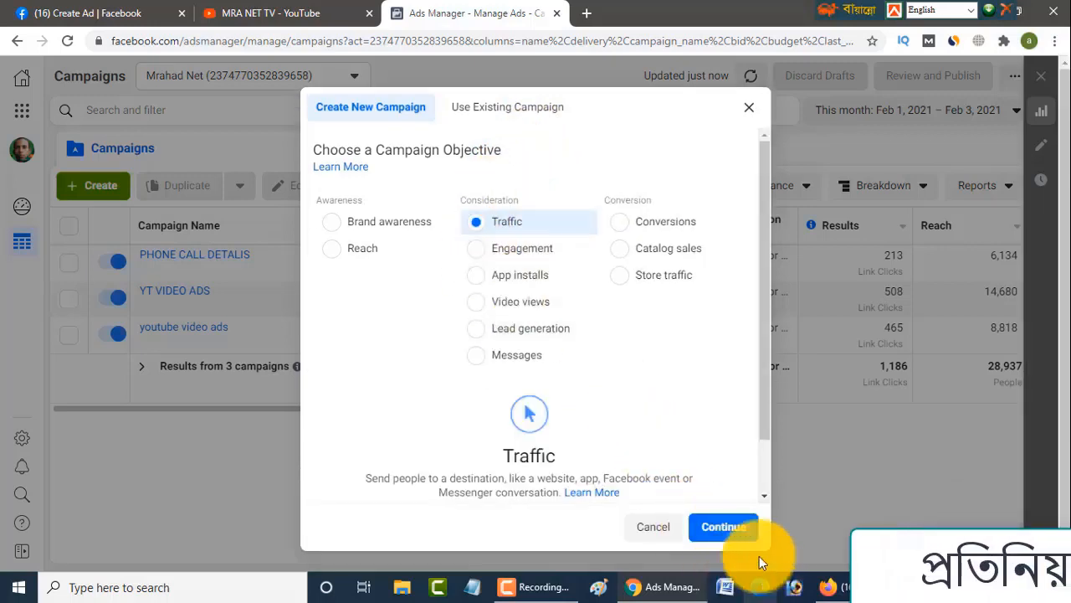
click(721, 528)
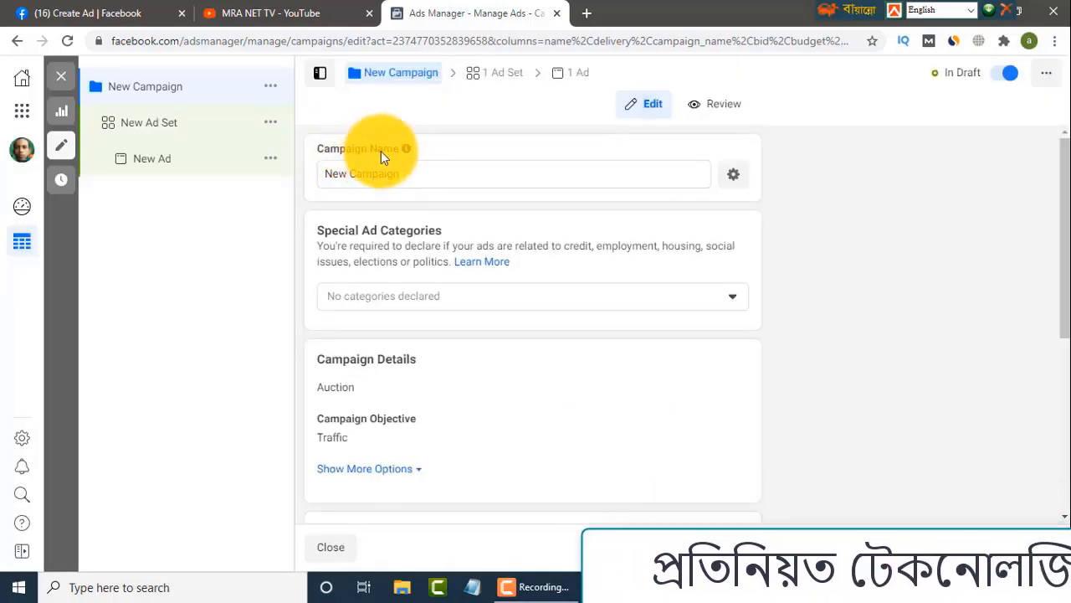
- Rename the new campaign as ALLIEXPRESS AFFILIATE ADS
mouse_move(409, 159)
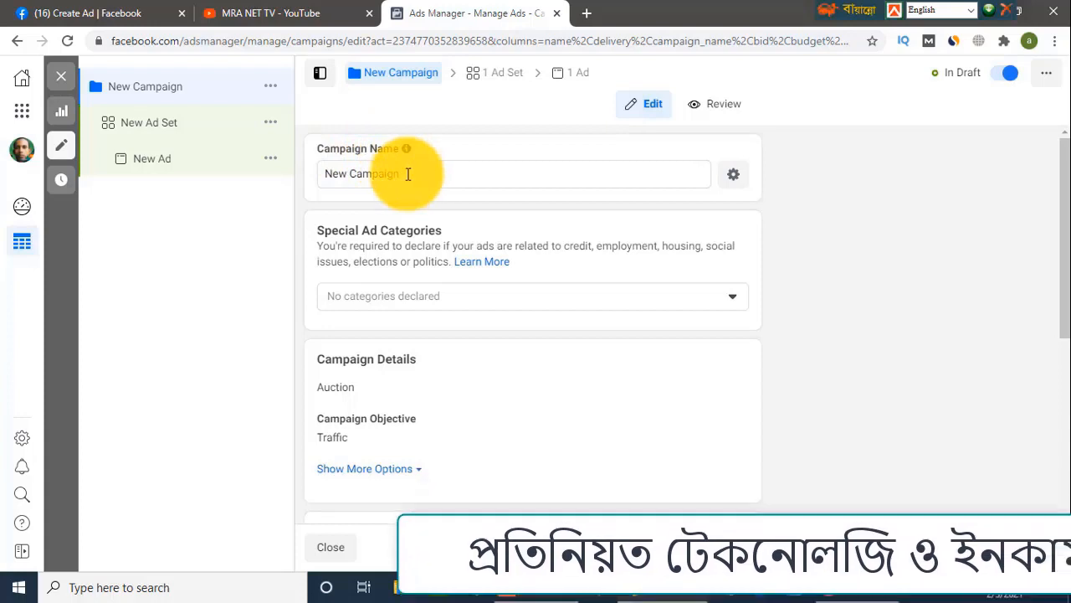
drag(407, 173, 318, 173)
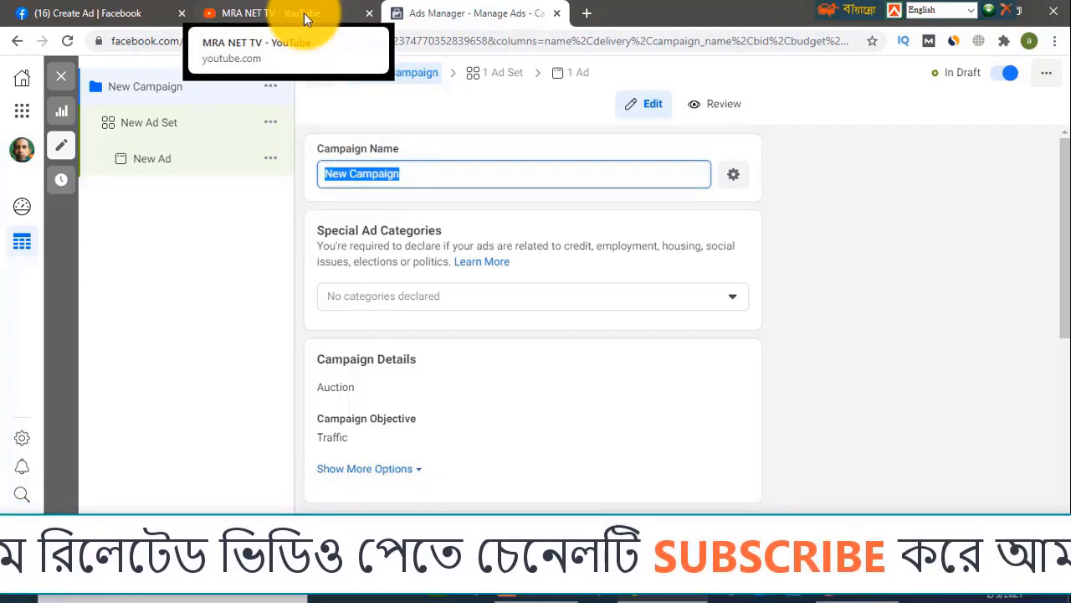
text(ALLIEXPRESS AFFILIATE ADS)
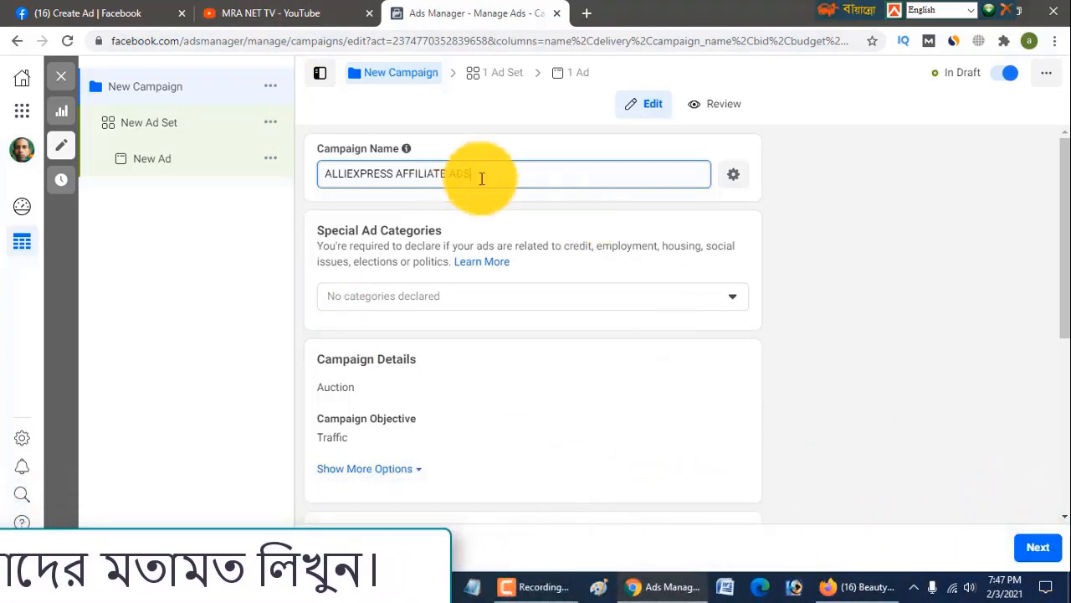
- Copy the campaign name, continue to the ad set settings and replace the ad set name with the copied text
drag(478, 175, 320, 172)
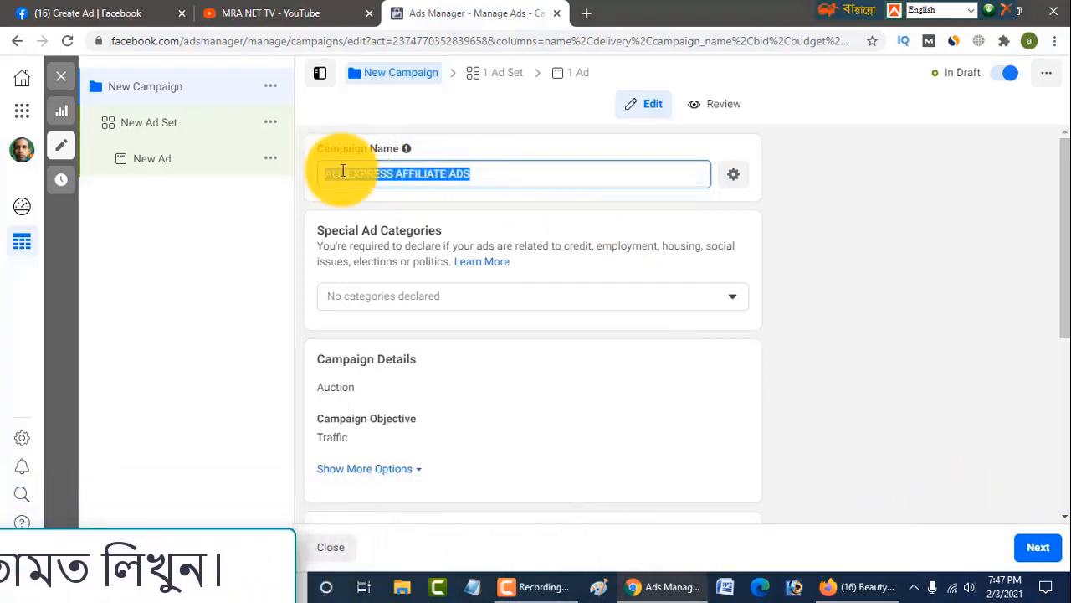
right_click(344, 174)
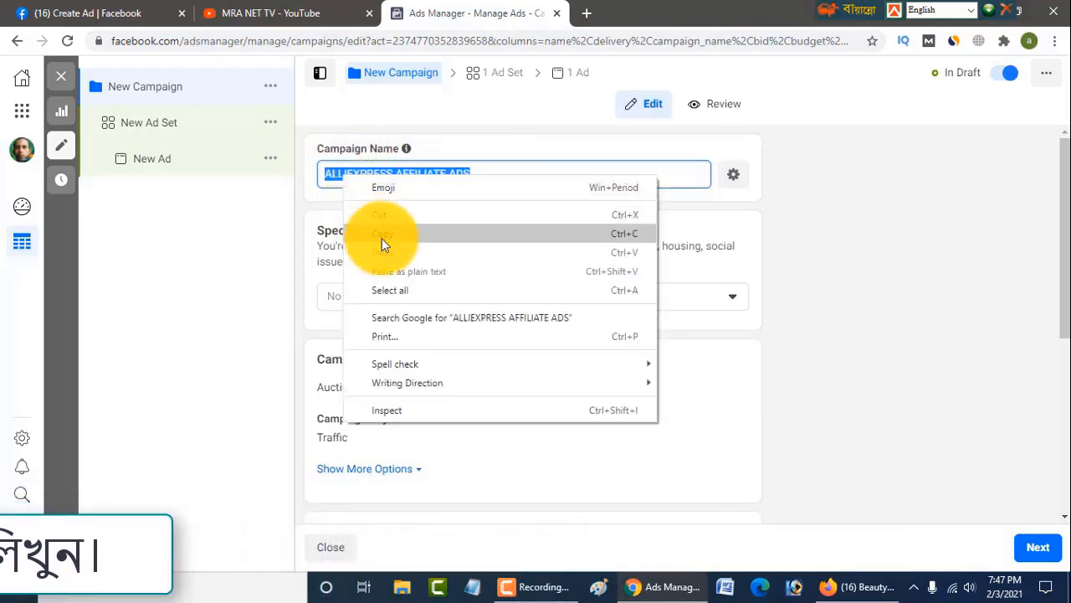
click(389, 234)
click(1029, 546)
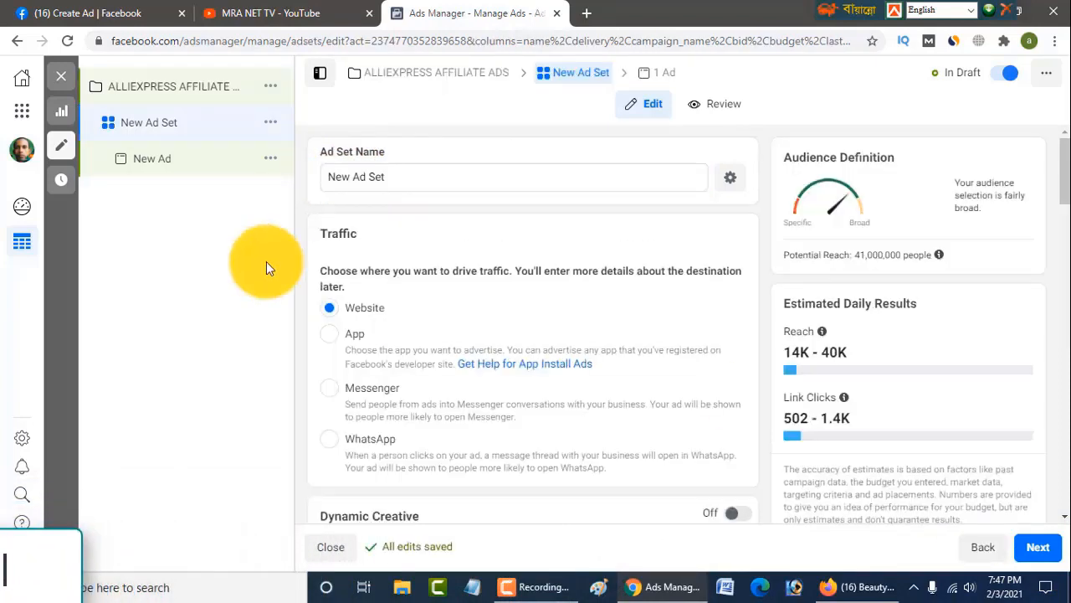
click(403, 172)
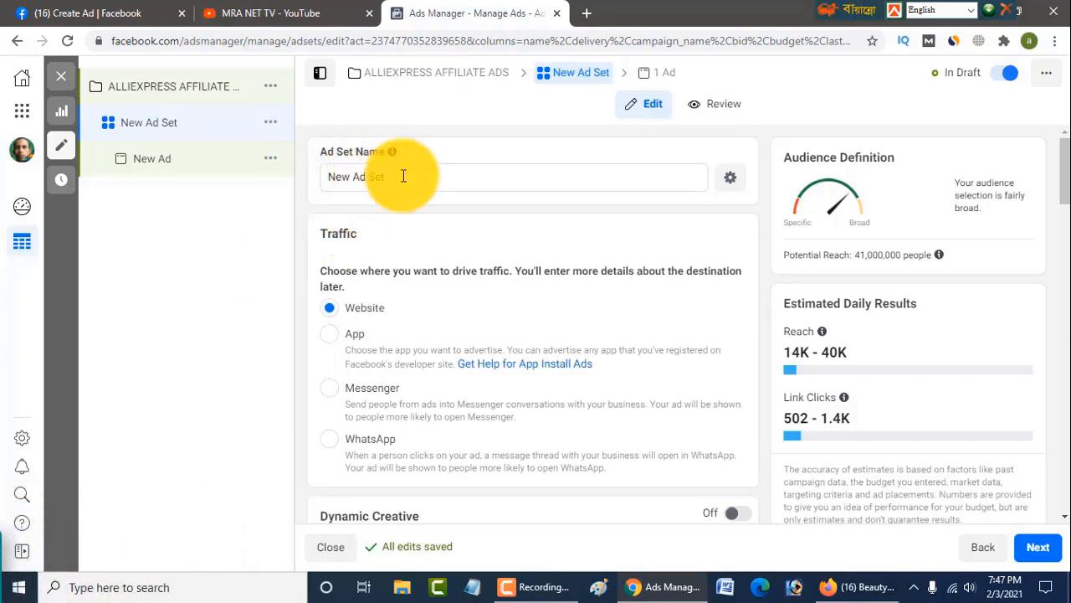
drag(396, 173, 328, 175)
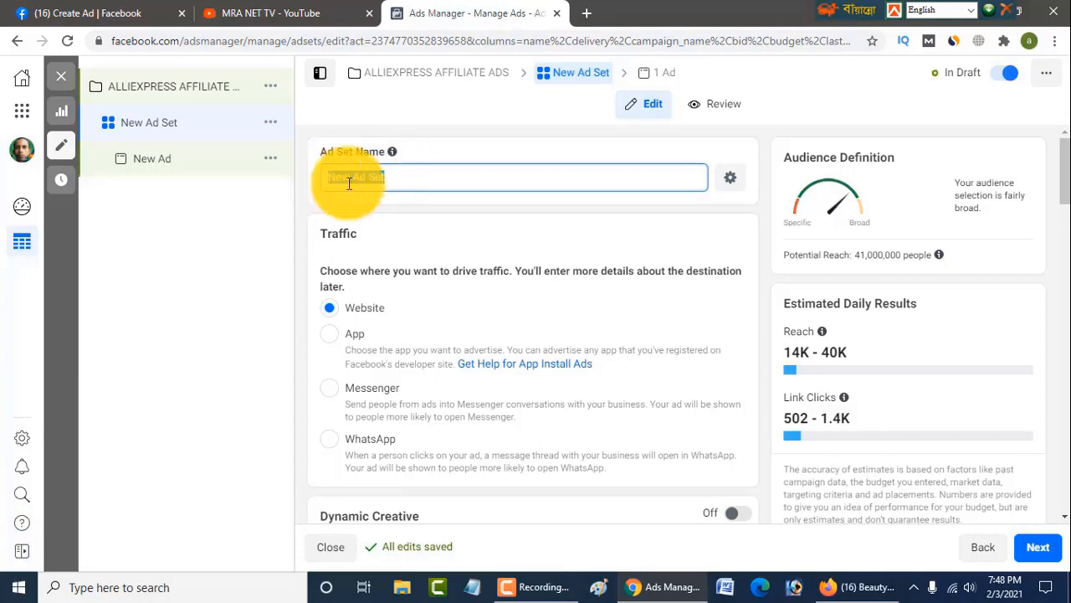
right_click(362, 174)
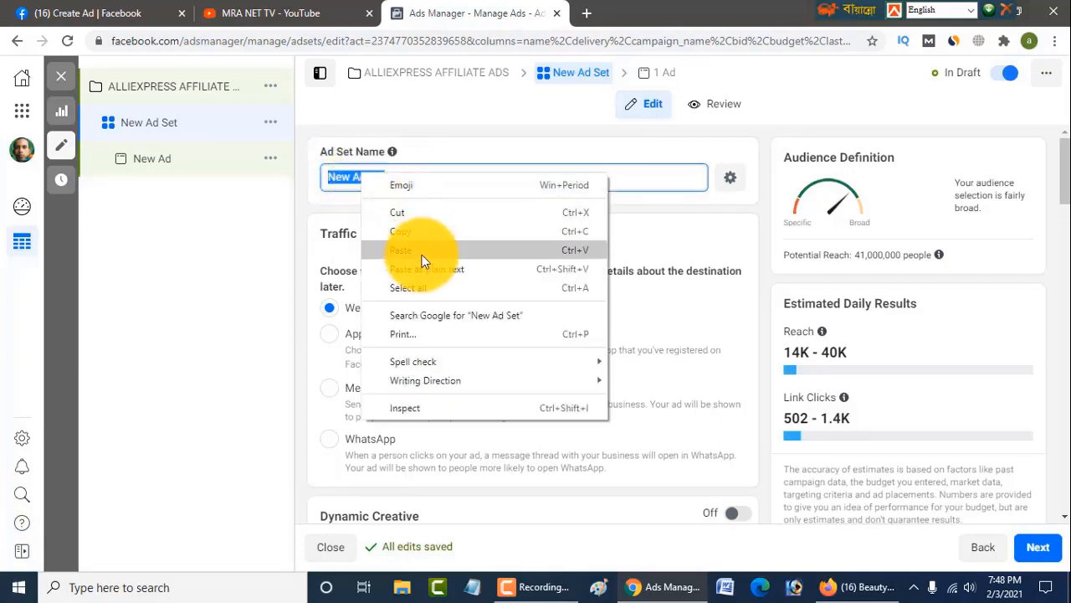
click(423, 250)
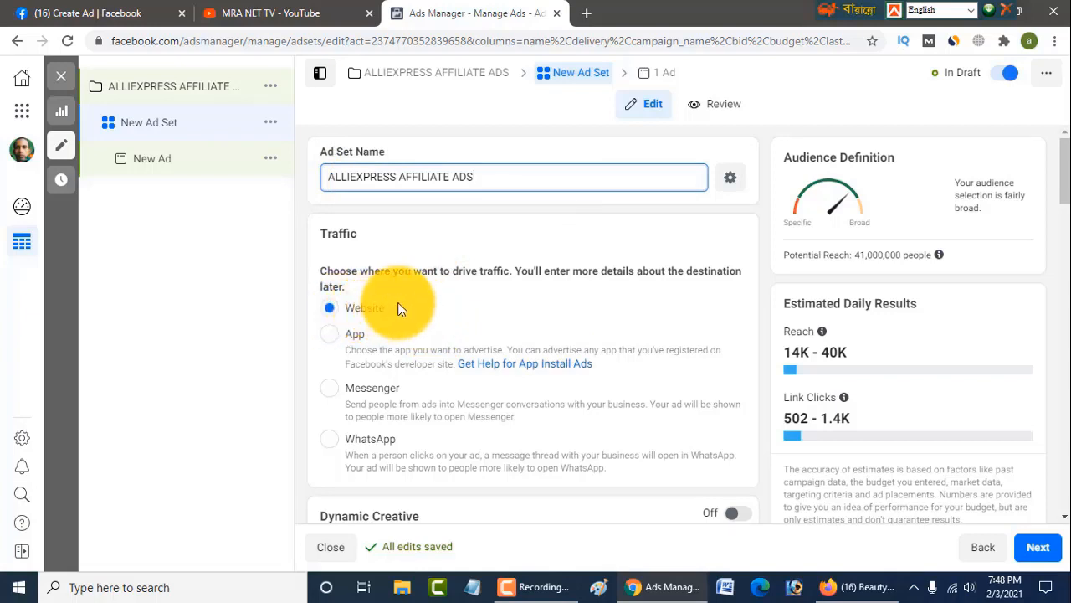
- Set the ad set's daily budget to $1.00 and open the choice of budget types
scroll(426, 378, down, 5)
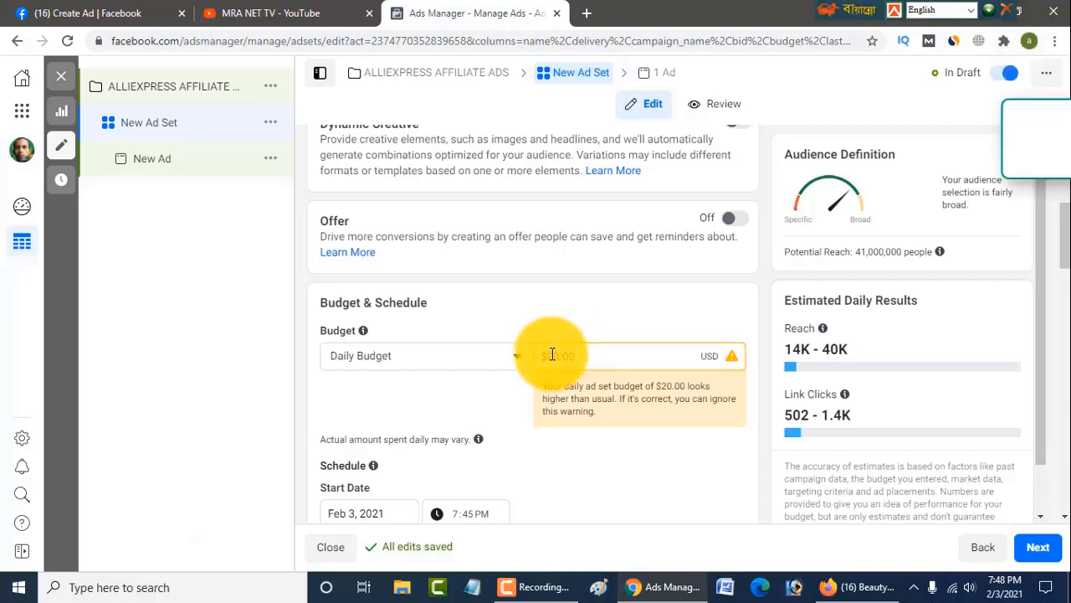
text(1)
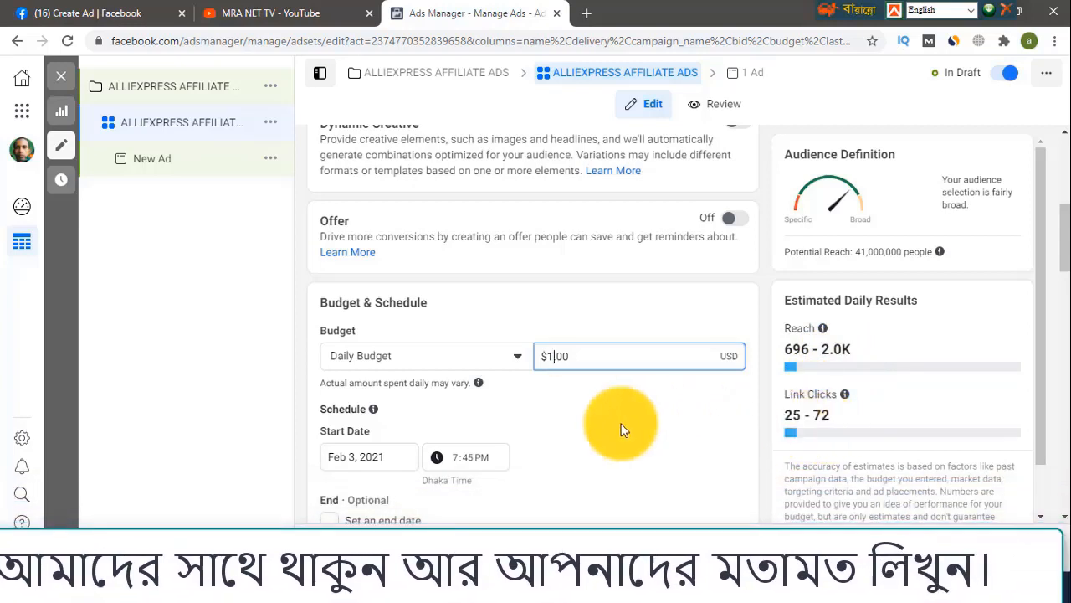
scroll(569, 402, down, 1)
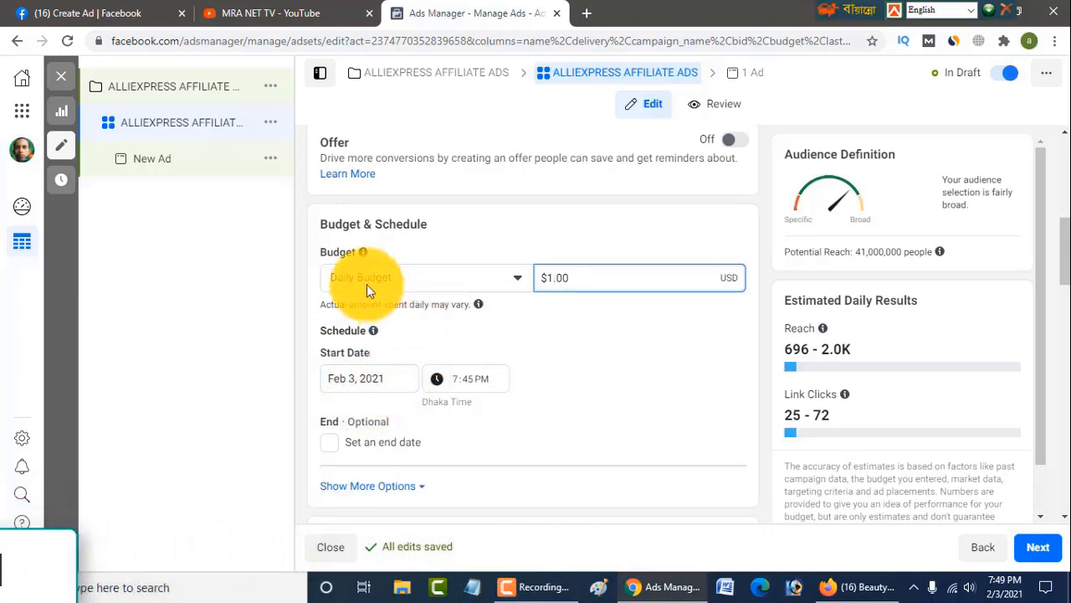
click(517, 279)
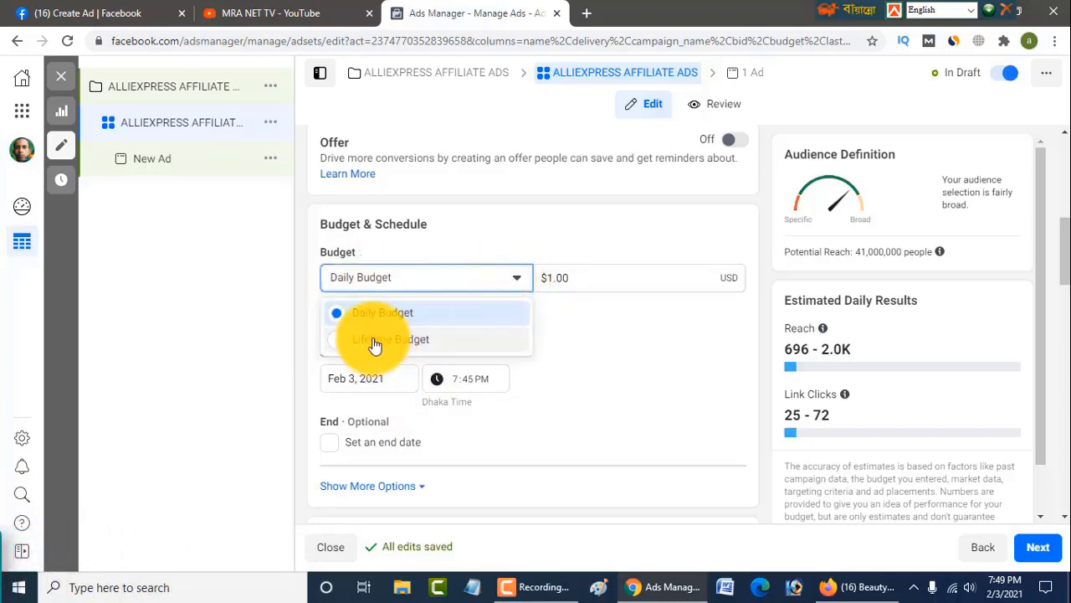
- Add Delhi, India to the included audience locations alongside Bangladesh
scroll(375, 346, down, 4)
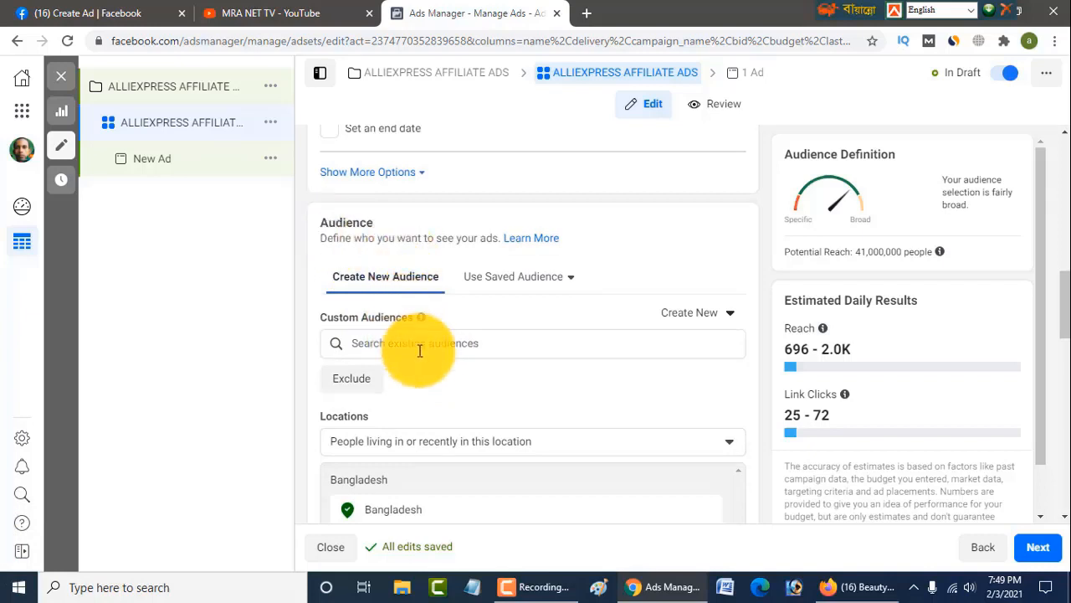
scroll(445, 387, down, 2)
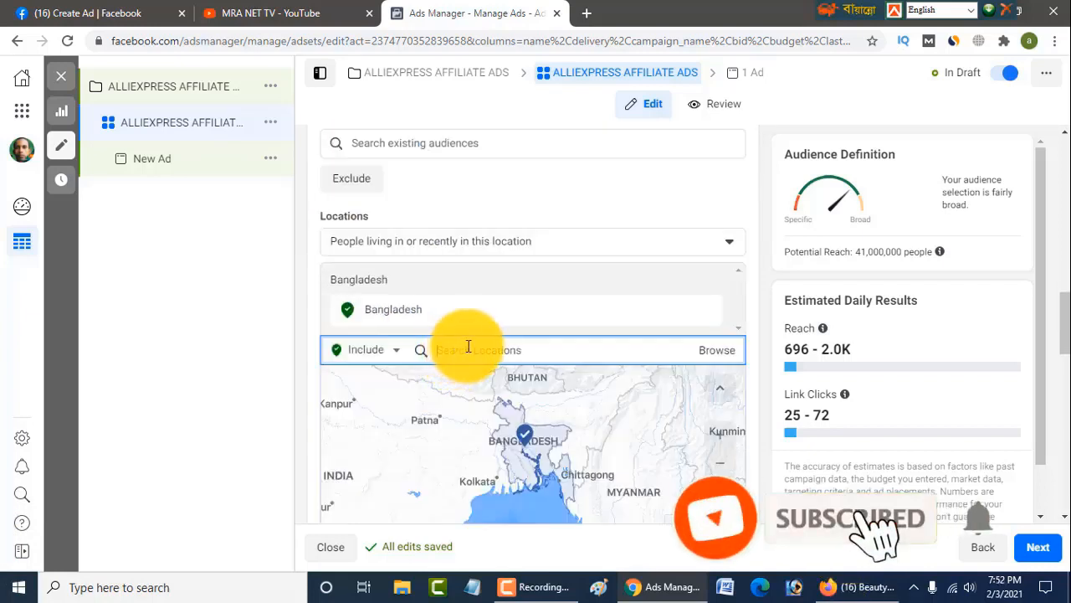
mouse_move(372, 310)
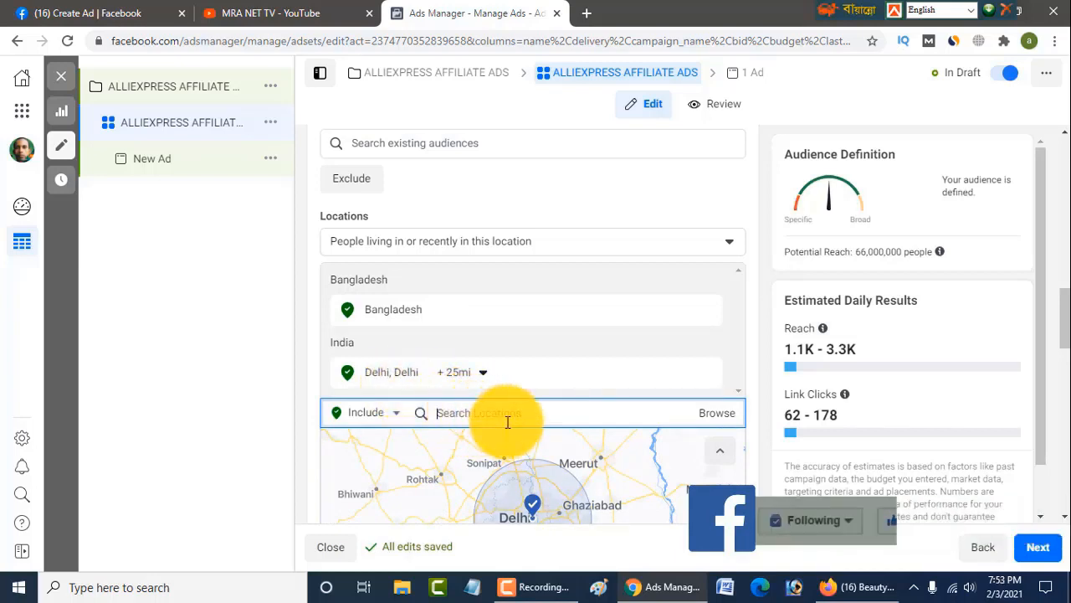
- Set the audience age range to 15–50 and expand the gender options
scroll(537, 416, down, 5)
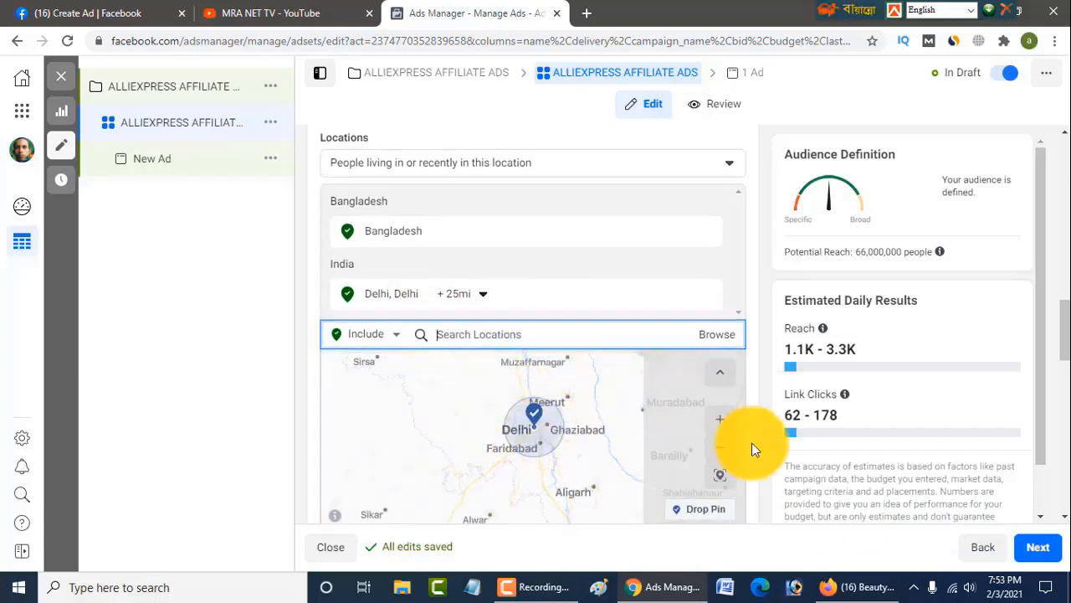
scroll(754, 443, down, 4)
scroll(754, 447, down, 4)
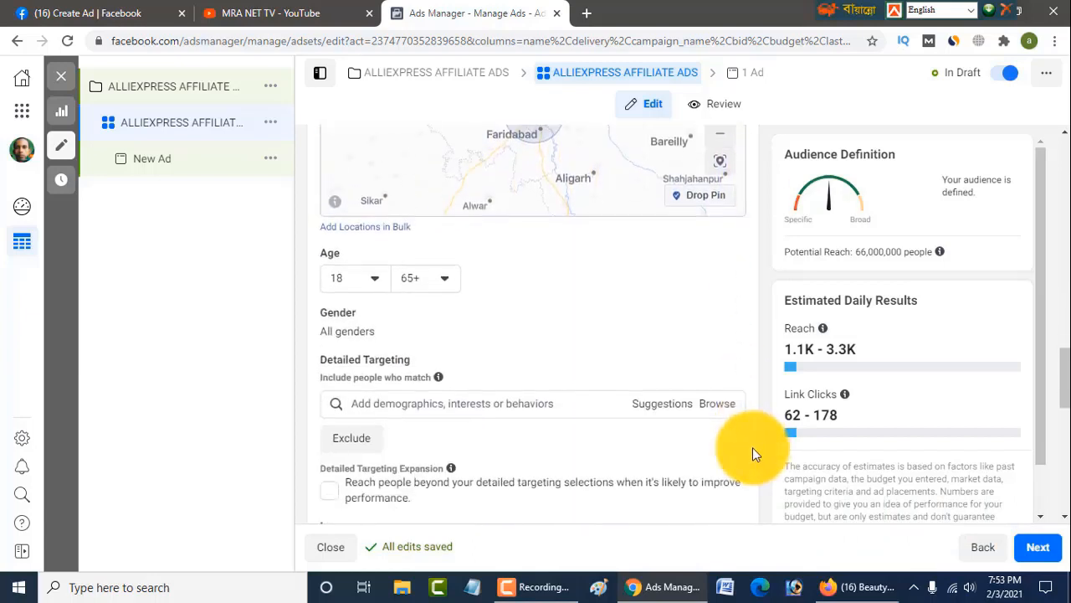
click(375, 282)
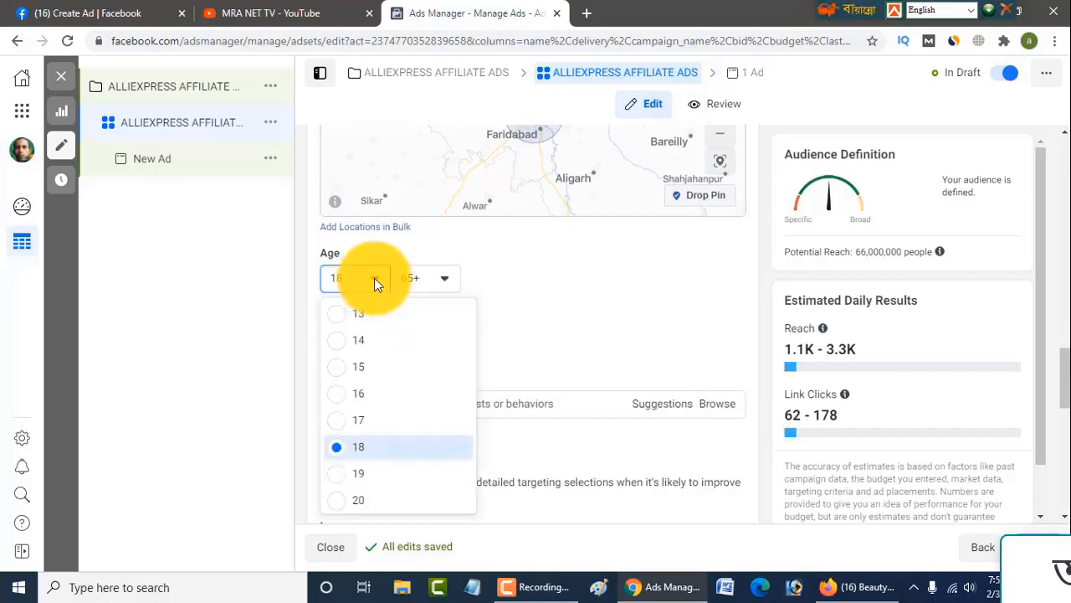
click(366, 369)
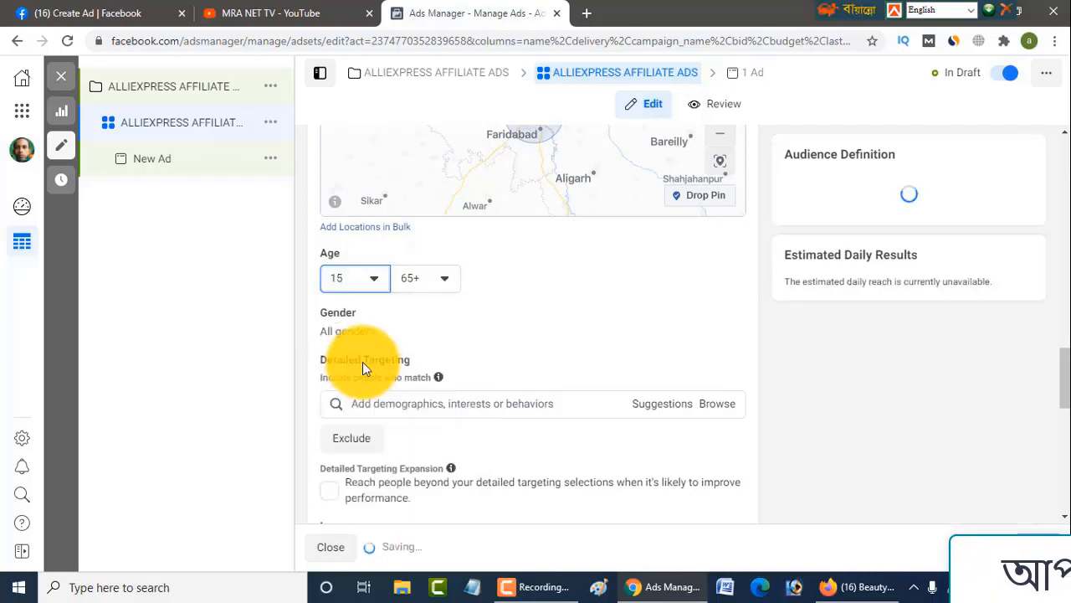
click(445, 279)
scroll(428, 371, up, 3)
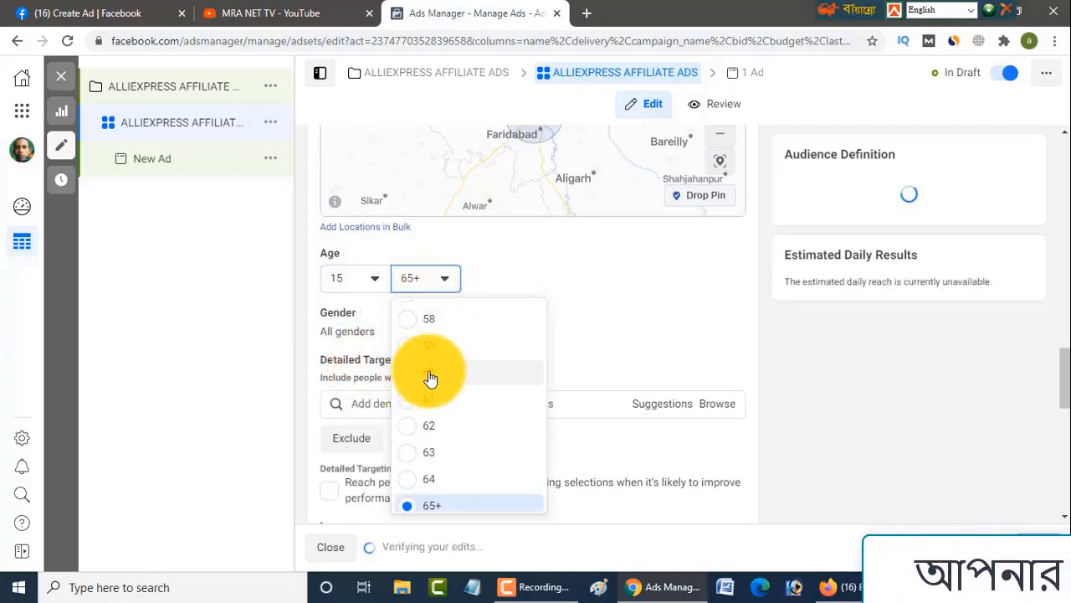
scroll(428, 369, up, 2)
click(427, 365)
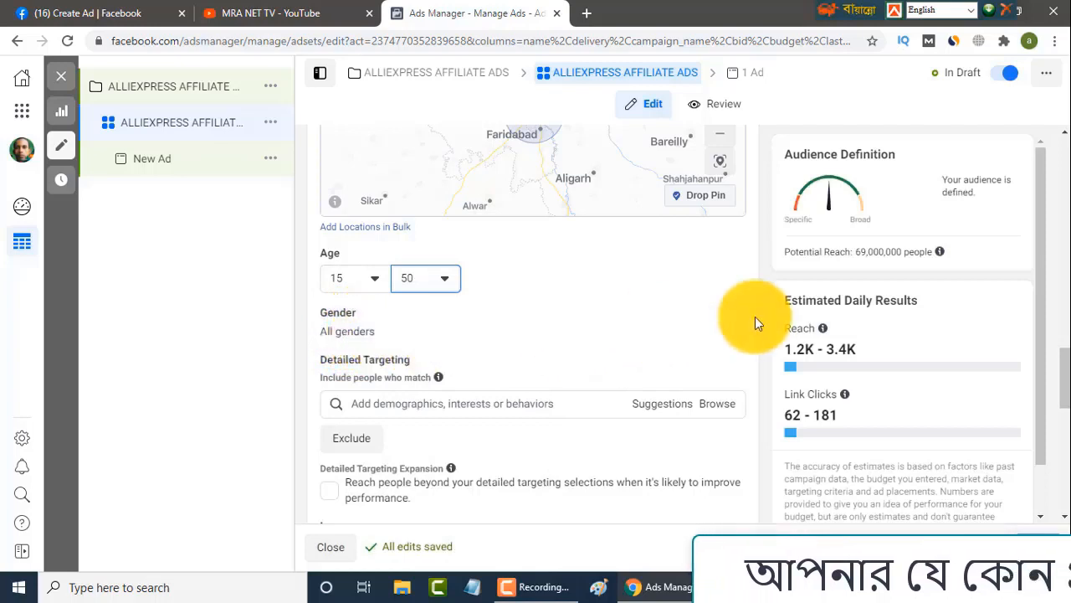
click(725, 318)
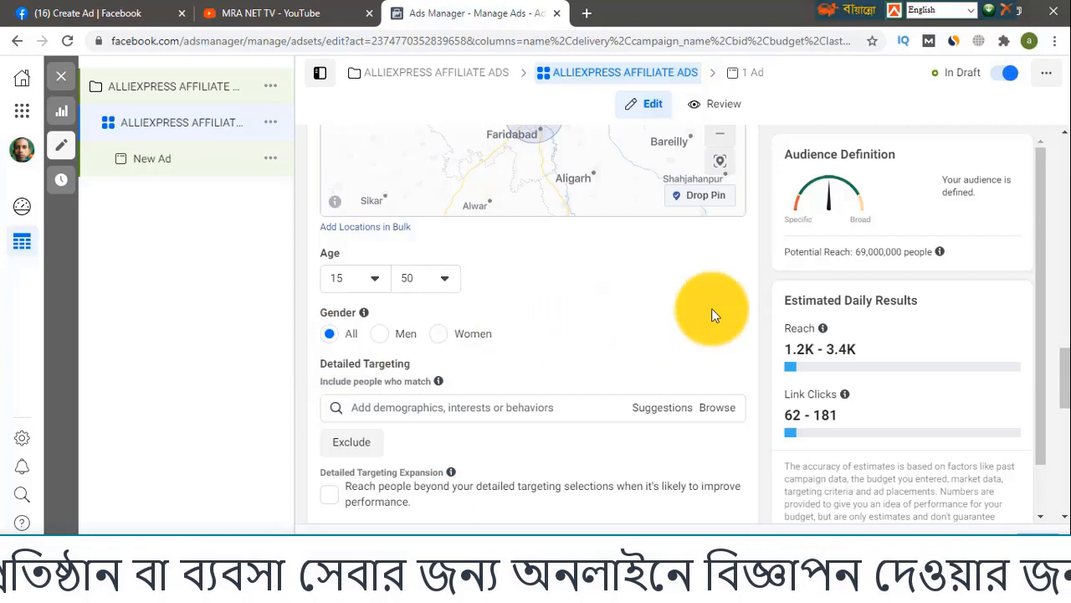
- Add the education levels Associate degree, In college, Some college and Unspecified to the audience's detailed targeting
scroll(356, 299, down, 1)
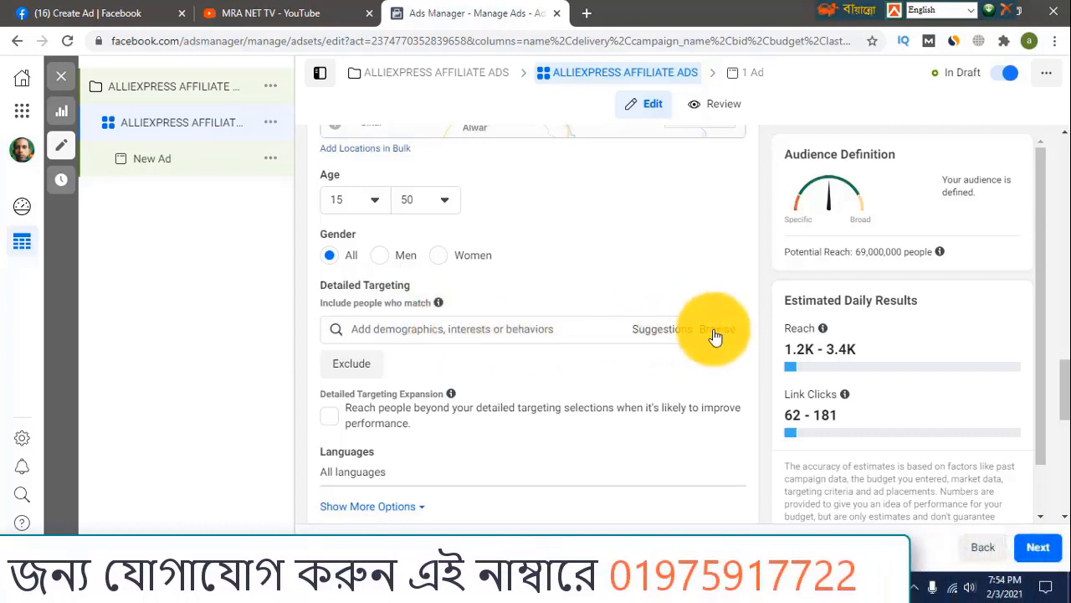
click(676, 332)
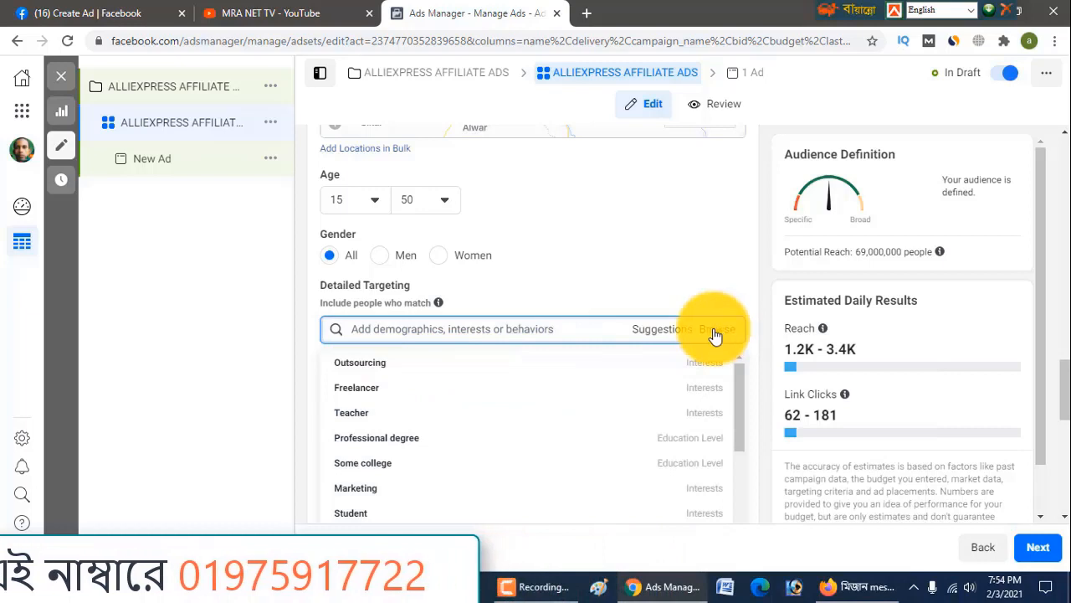
click(715, 332)
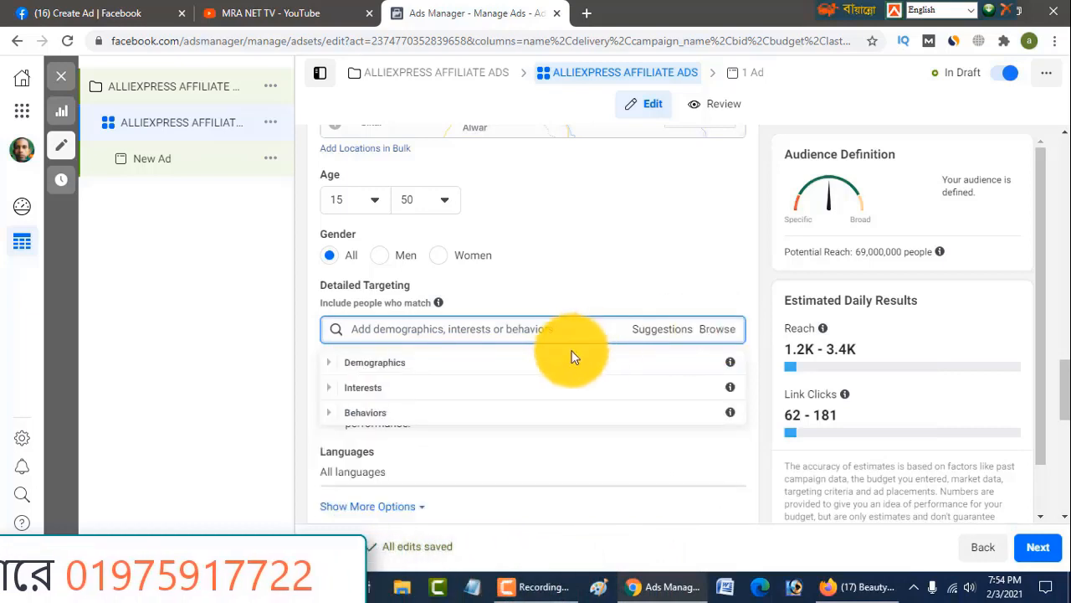
click(331, 366)
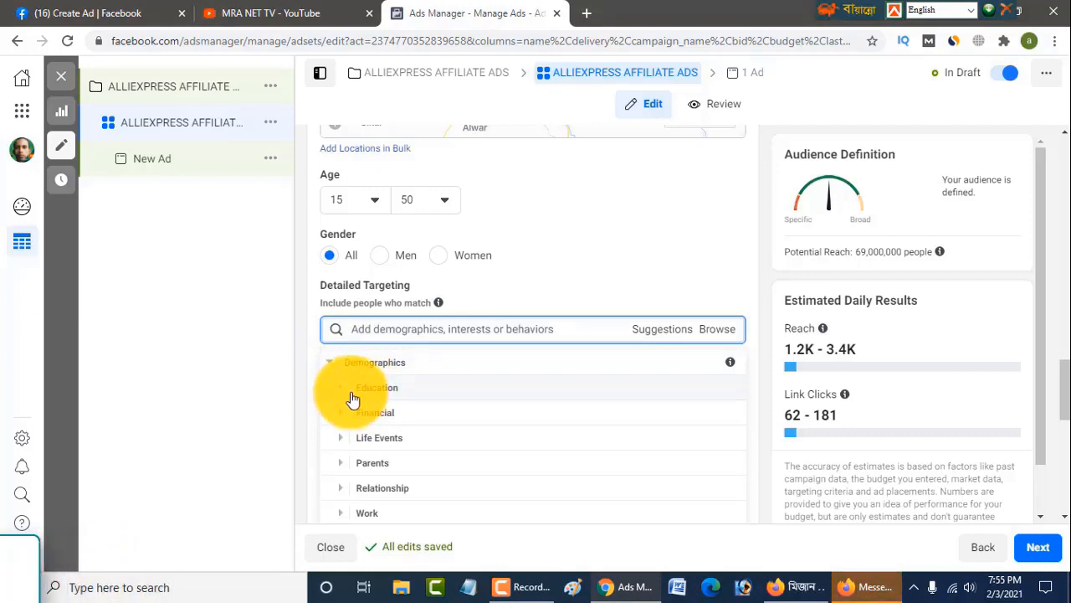
click(352, 394)
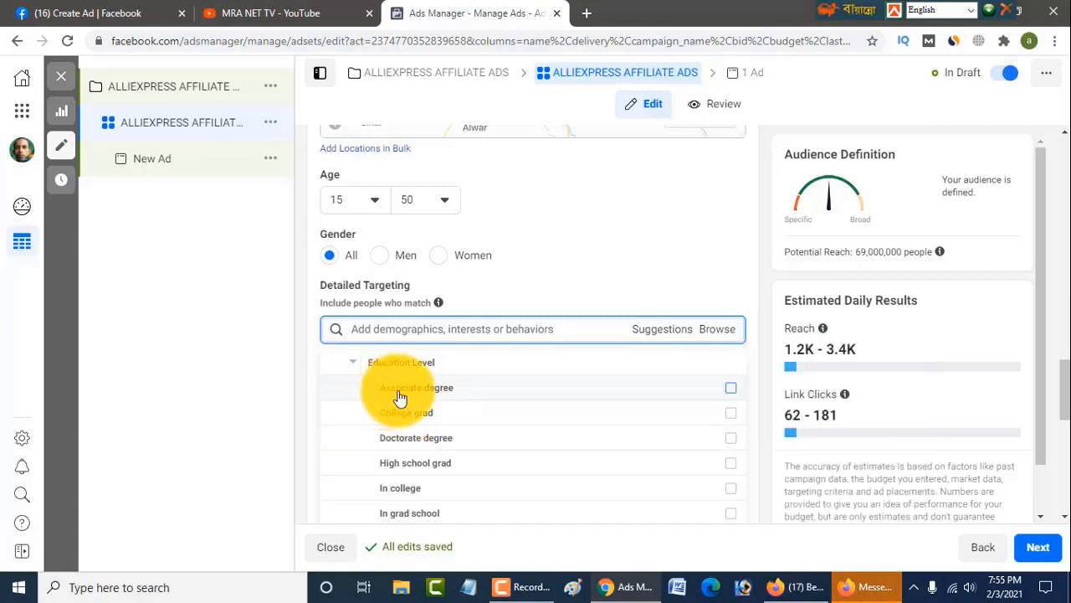
click(732, 393)
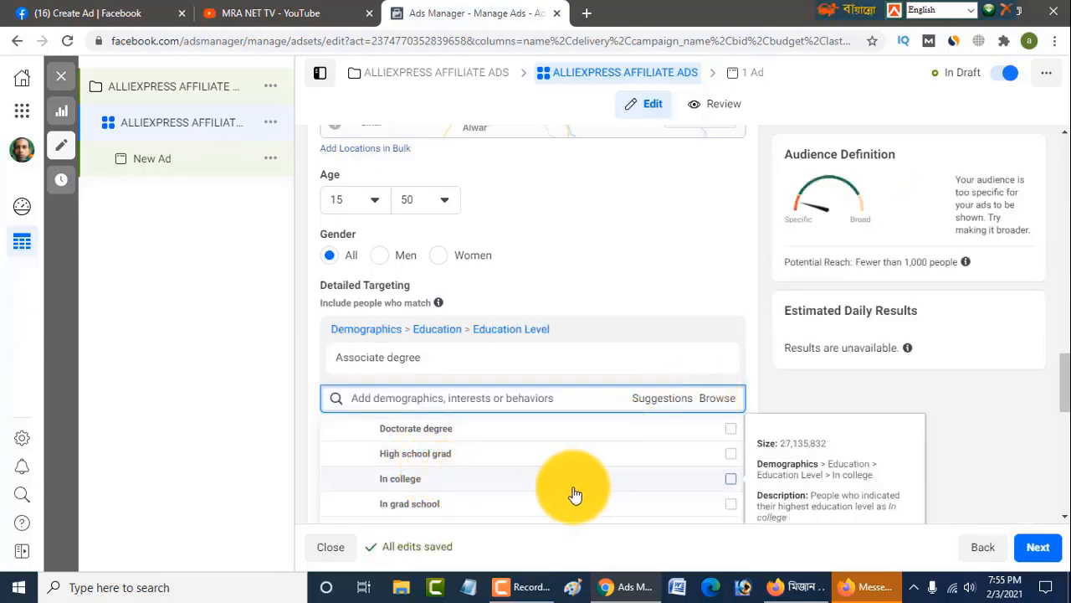
click(730, 486)
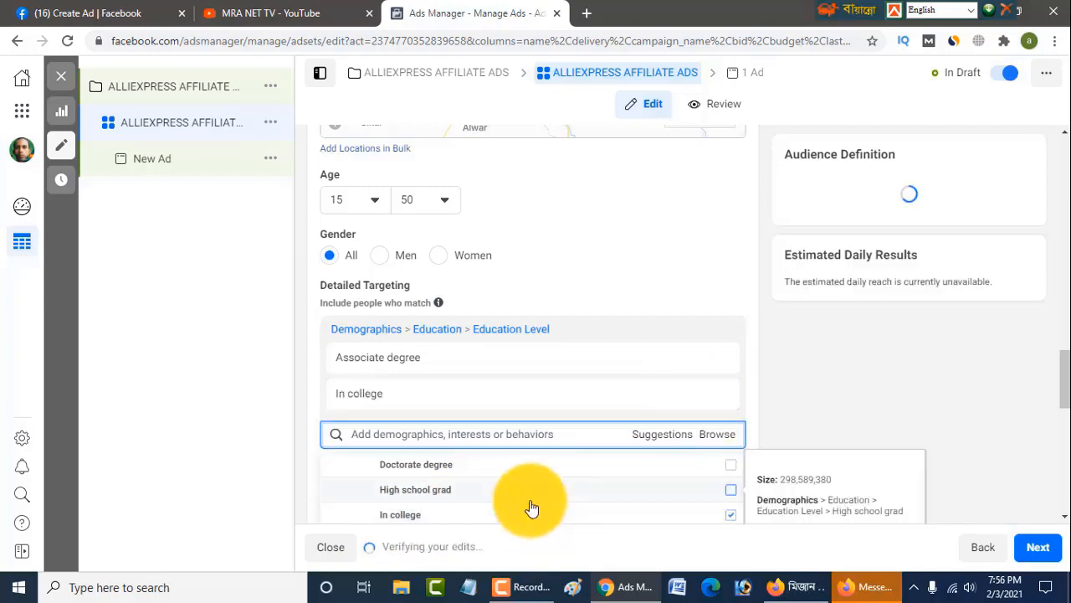
scroll(531, 508, down, 1)
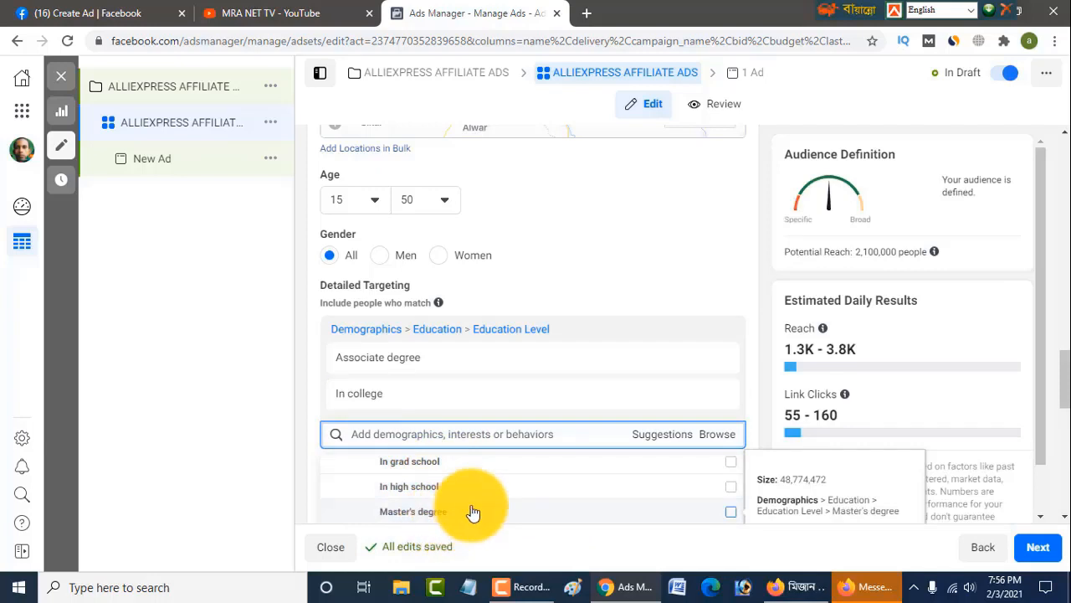
scroll(473, 511, down, 1)
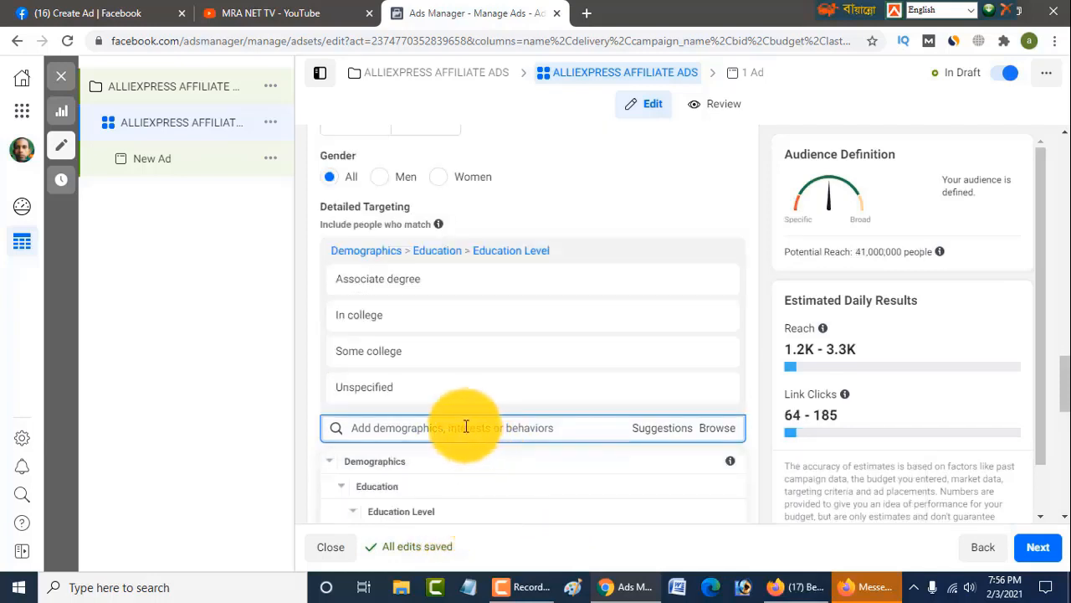
- Add the interests Digital marketing, Business process outsourcing and Outsourcing to the detailed targeting
click(467, 427)
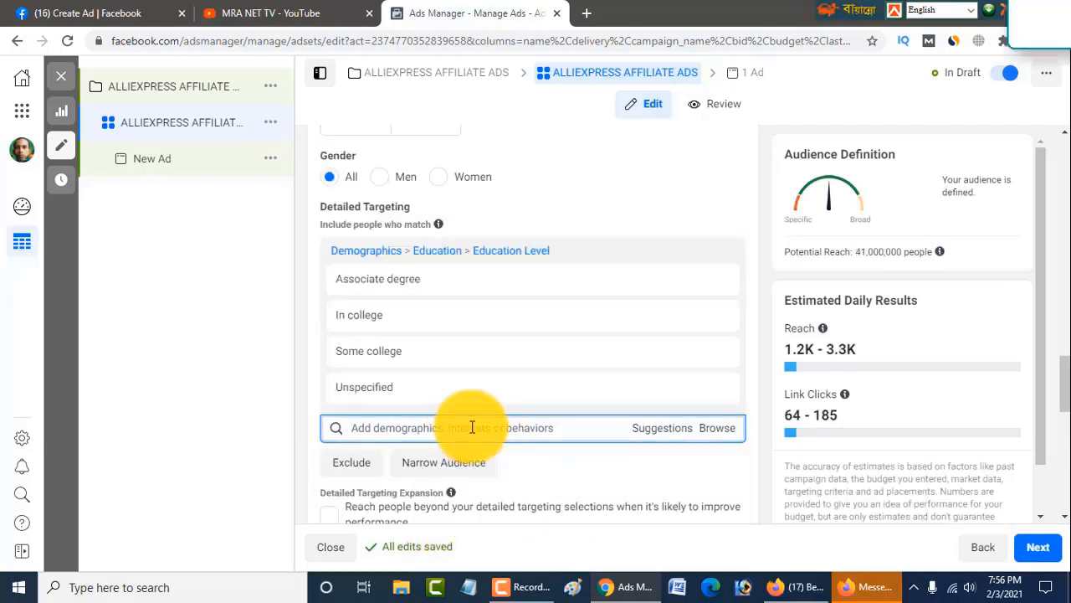
text(Di)
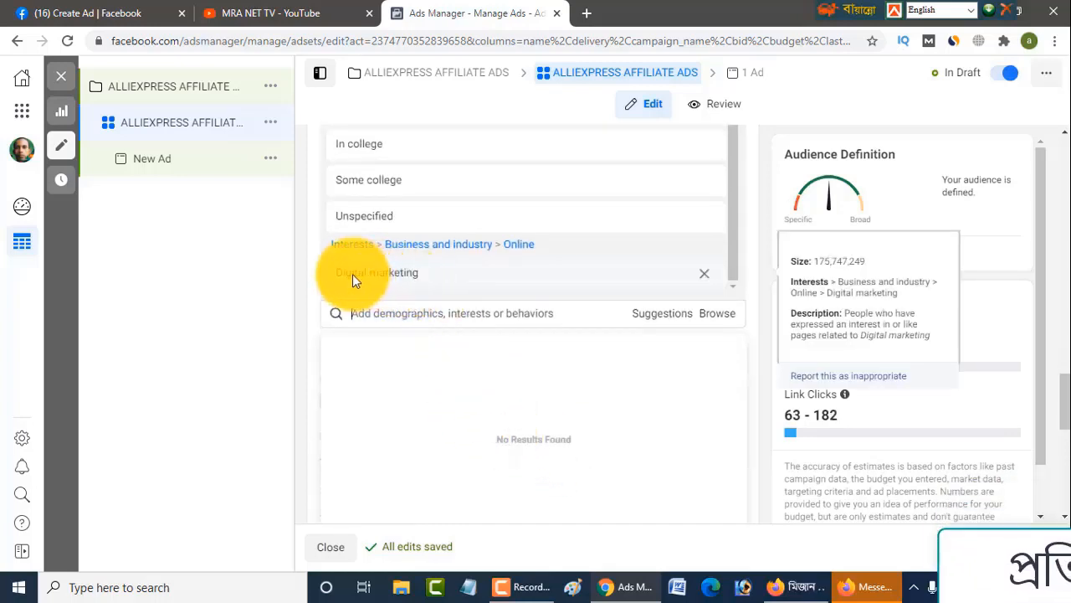
click(385, 314)
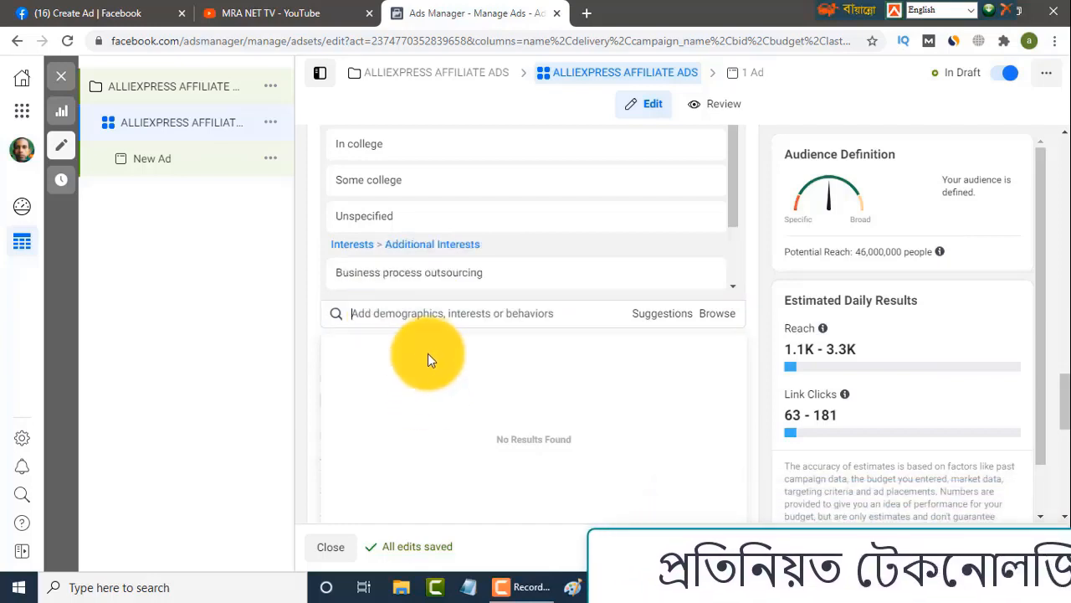
scroll(428, 357, up, 1)
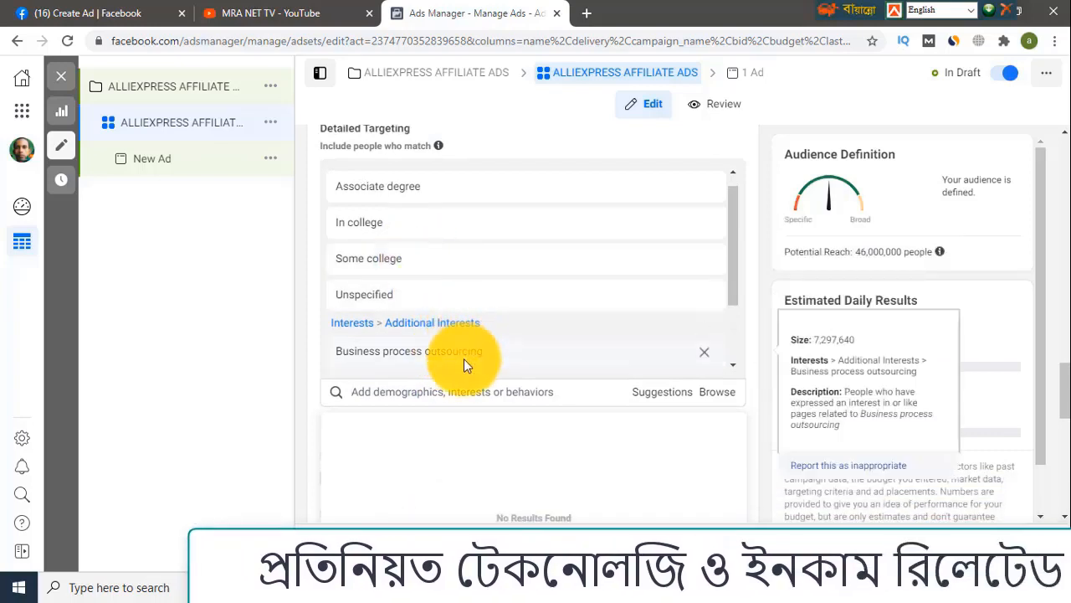
scroll(465, 360, down, 2)
scroll(478, 418, up, 1)
scroll(481, 450, down, 2)
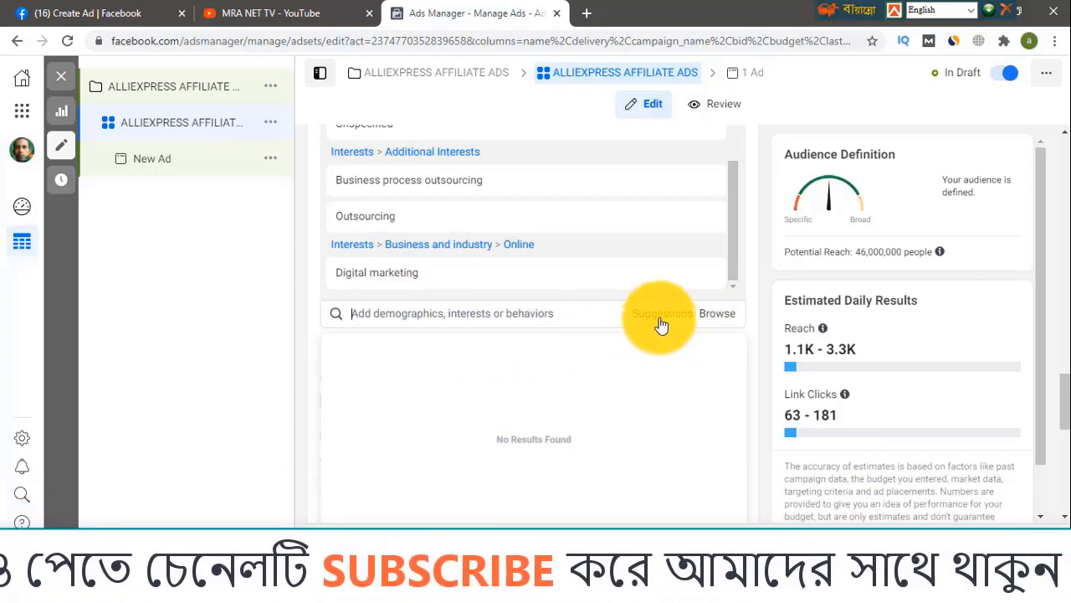
- Add suggested detailed targeting entries, including Social media marketing, In high school and Professional degree, and review the included list
click(658, 320)
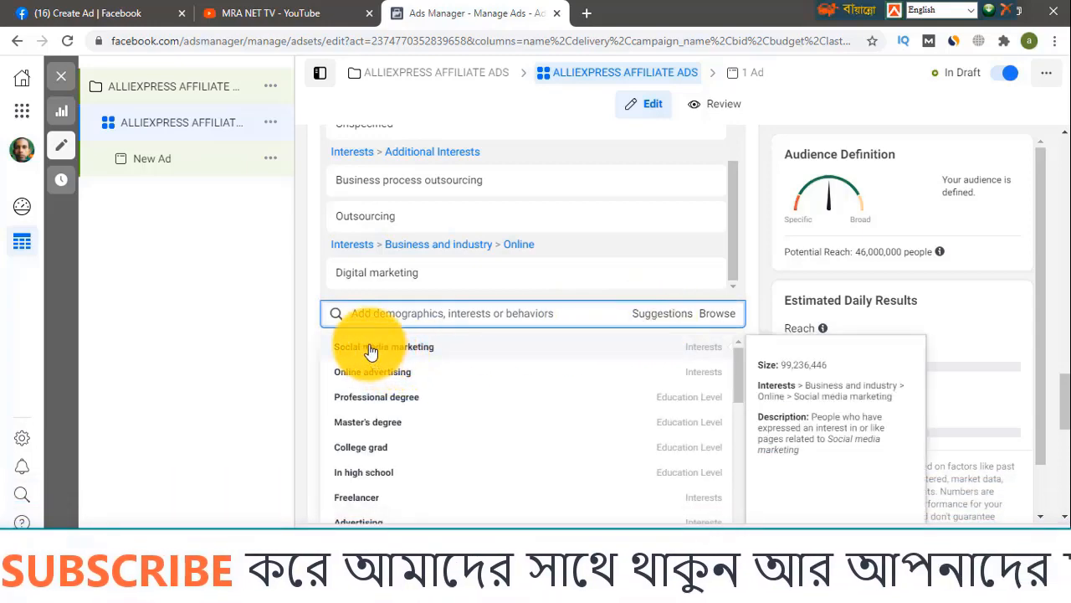
click(381, 360)
scroll(431, 456, up, 5)
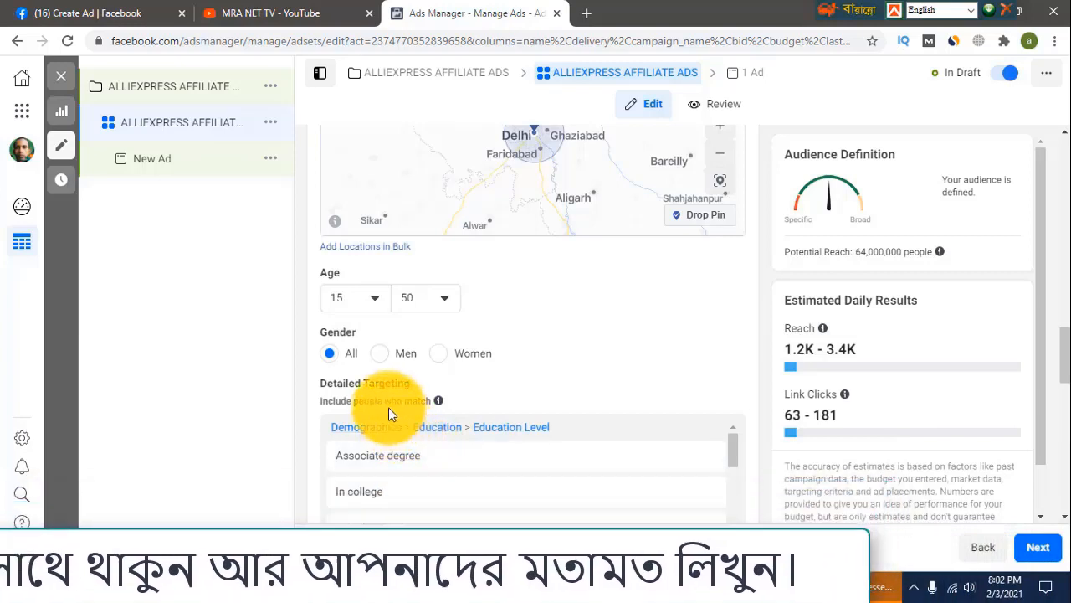
scroll(462, 484, down, 6)
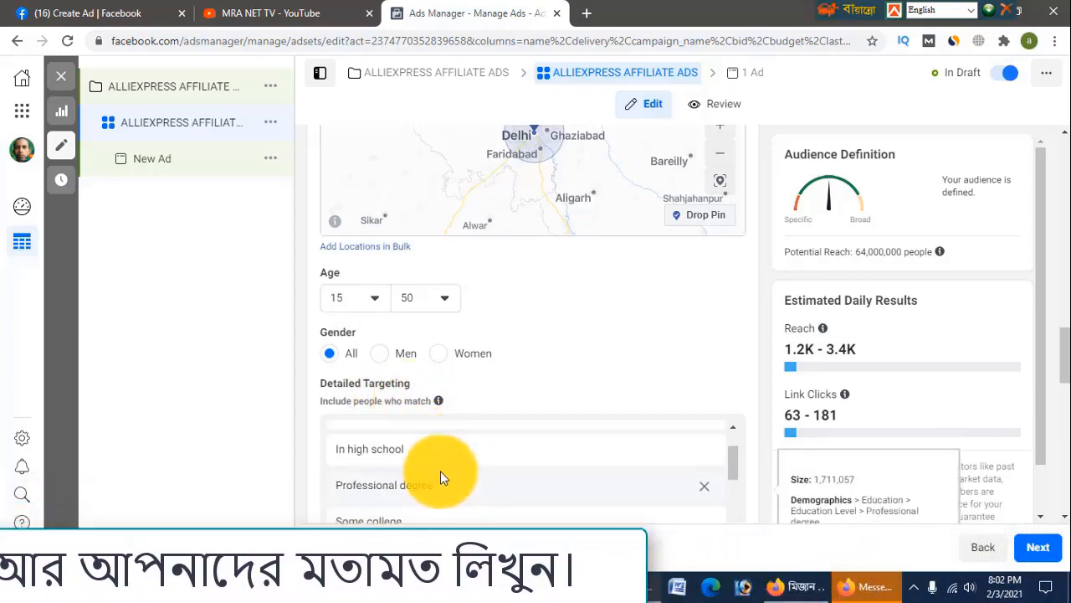
- Switch the ad set to manual placements, review the platforms and placements offered, and restore automatic placements
scroll(545, 456, down, 10)
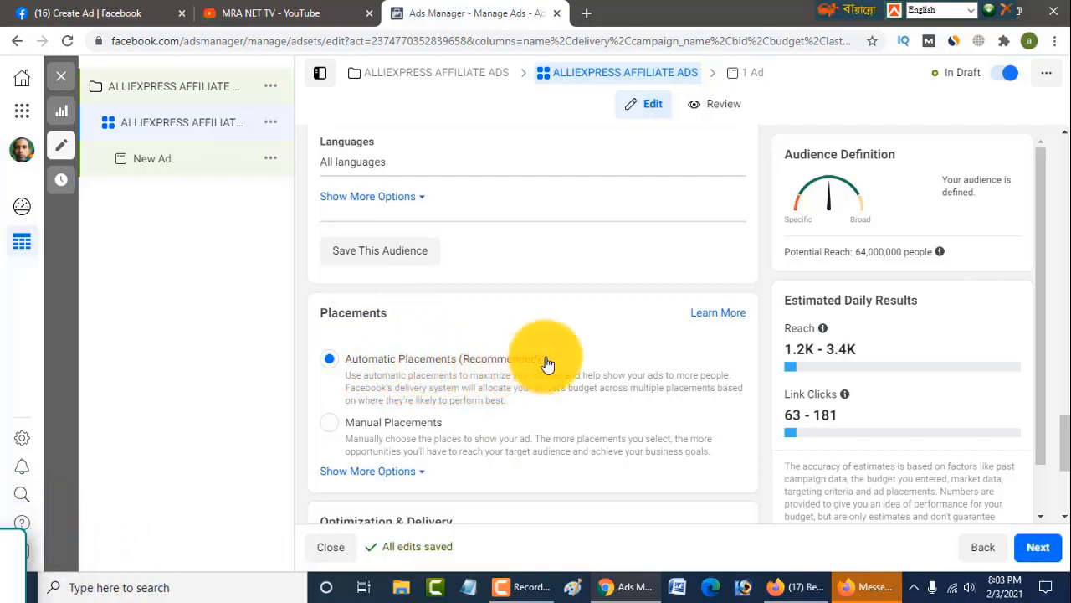
scroll(546, 362, down, 1)
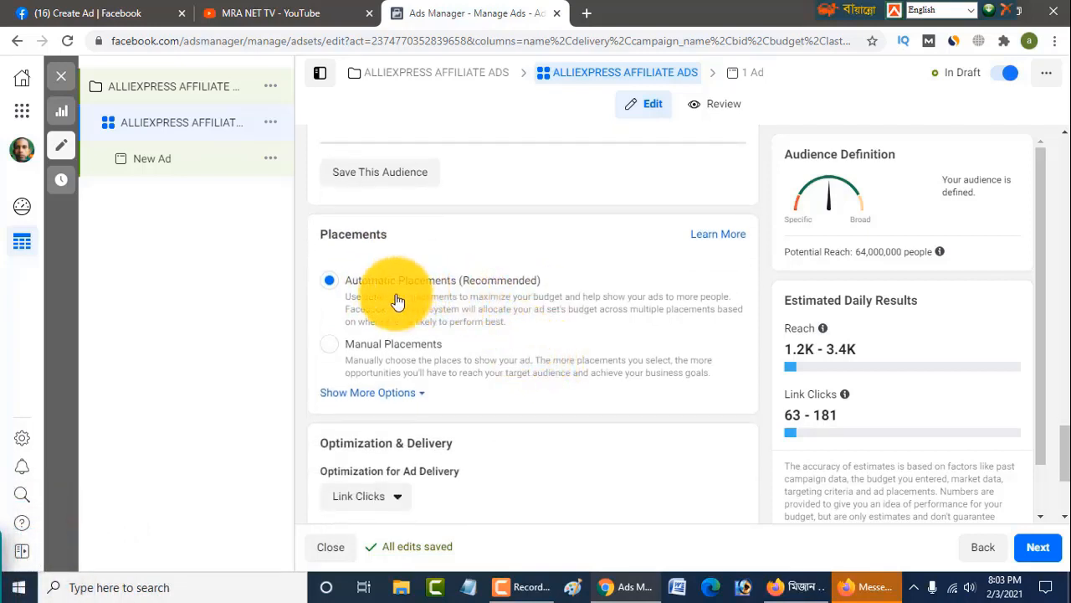
click(330, 345)
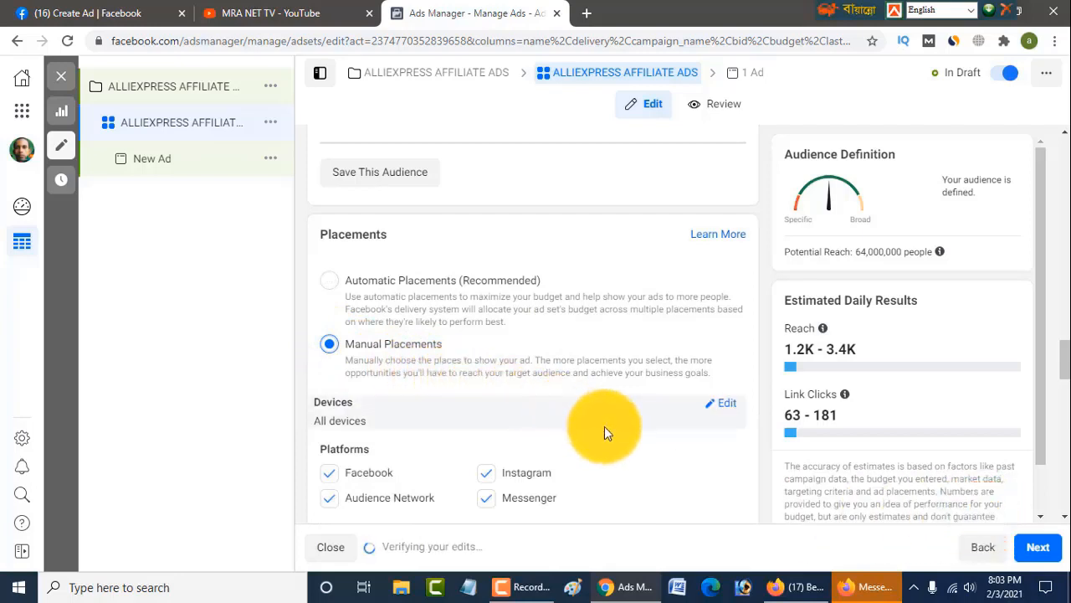
scroll(606, 433, down, 5)
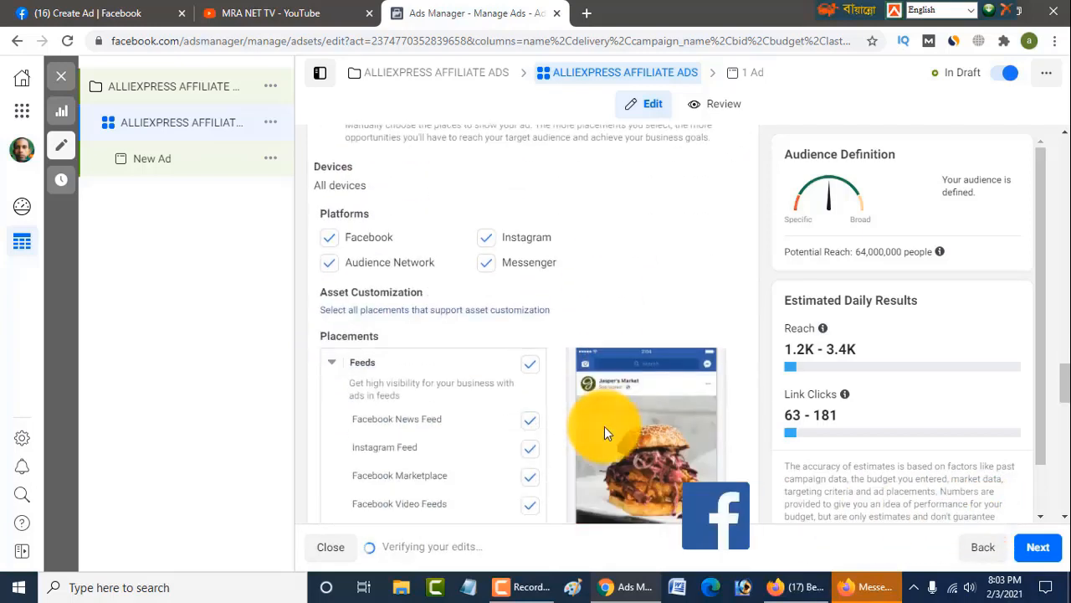
scroll(604, 426, down, 3)
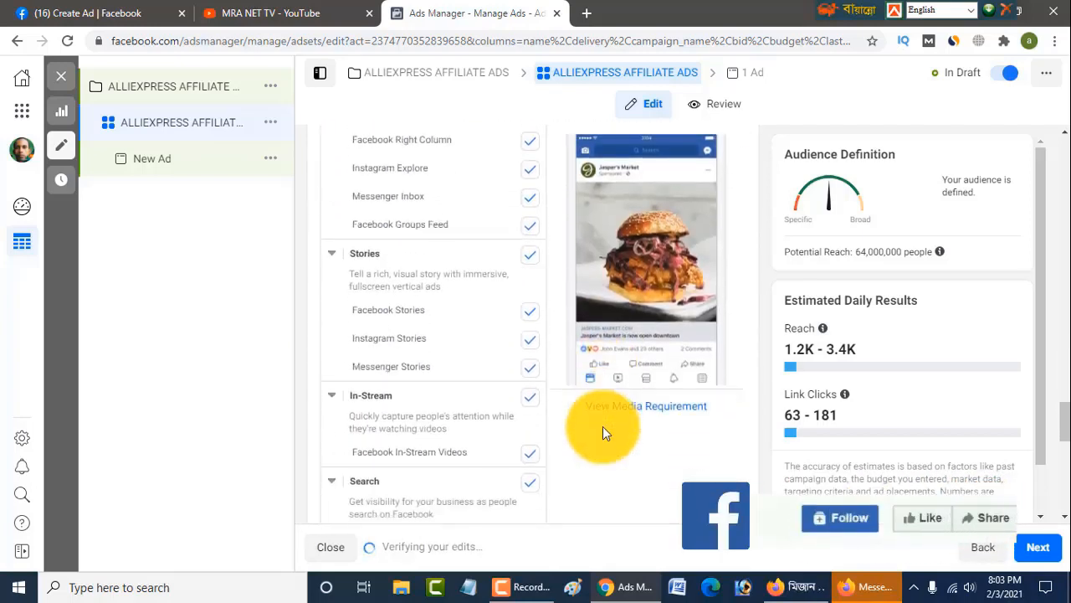
scroll(496, 454, down, 2)
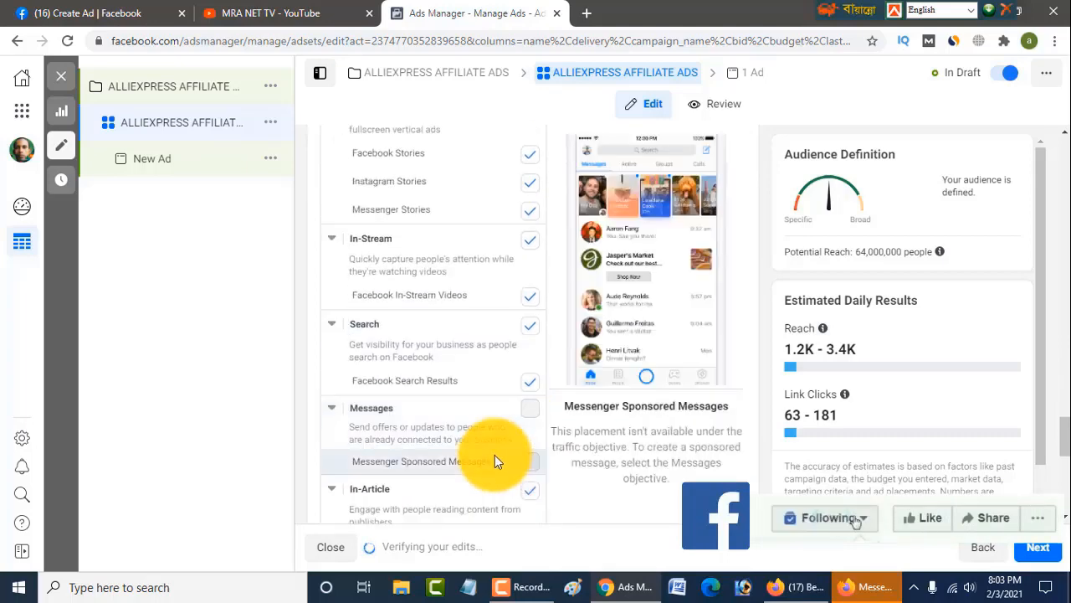
scroll(492, 454, up, 10)
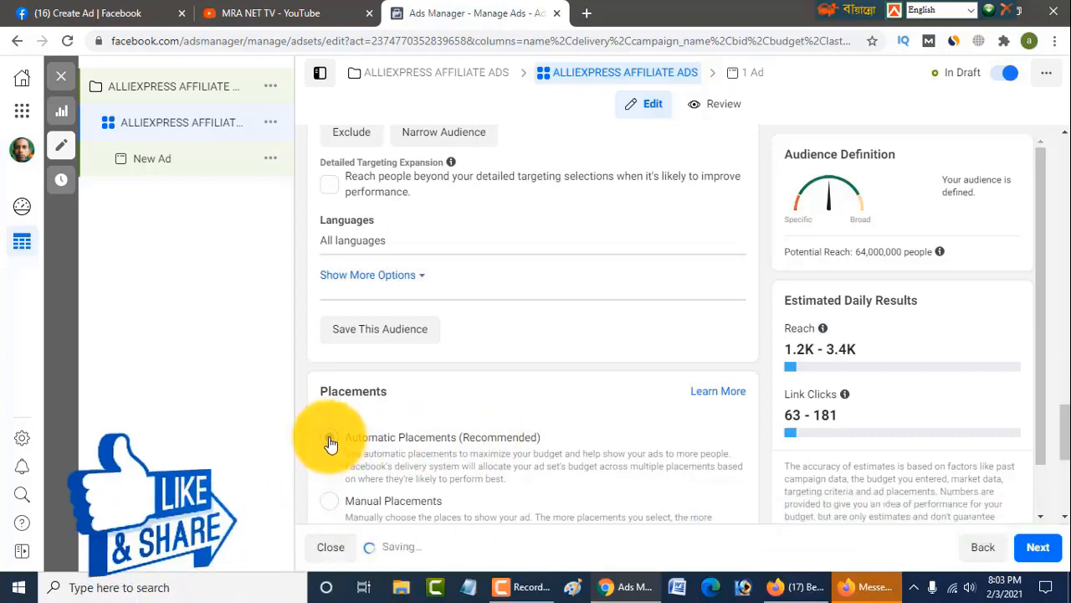
click(329, 439)
- Continue from the ad set to the ad settings and name the ad ALLIEXPRESS AFFILIATE ADS
scroll(351, 401, down, 4)
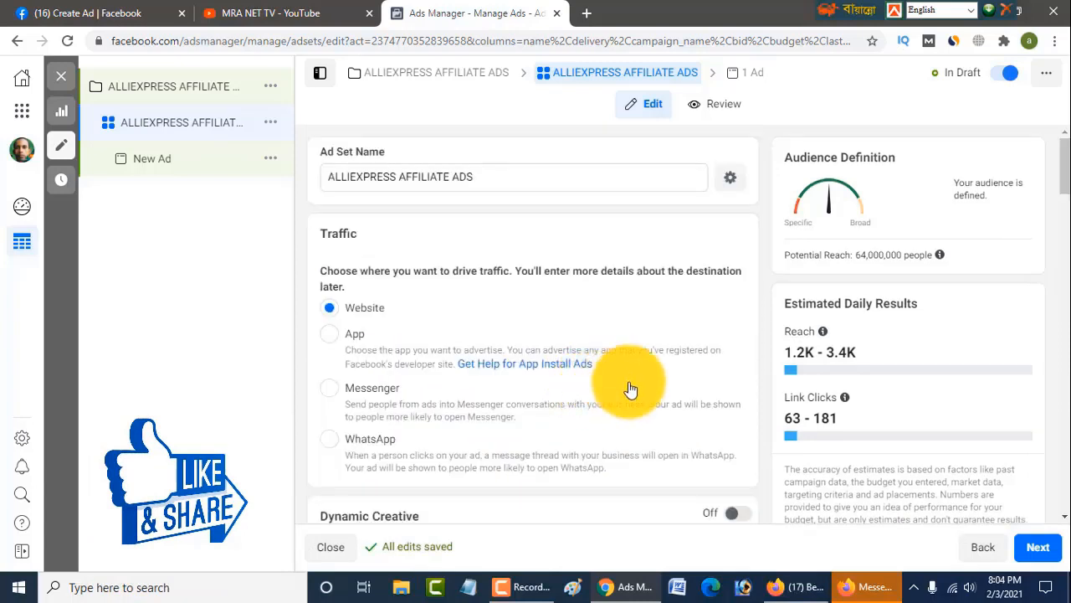
click(1040, 547)
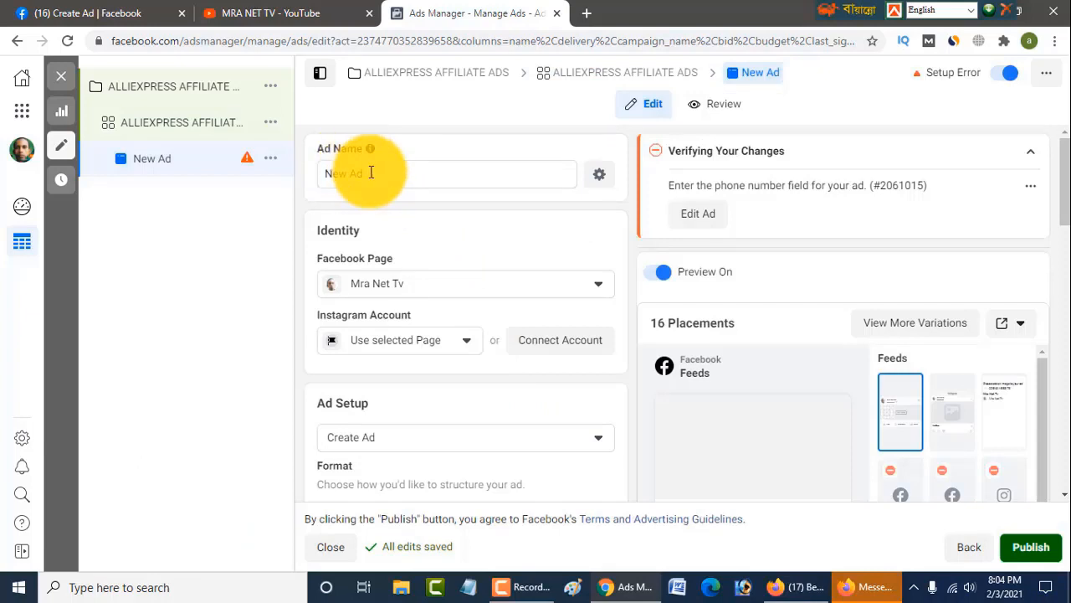
click(370, 173)
text(ALLIEXPRESS AFFILIATE ADS)
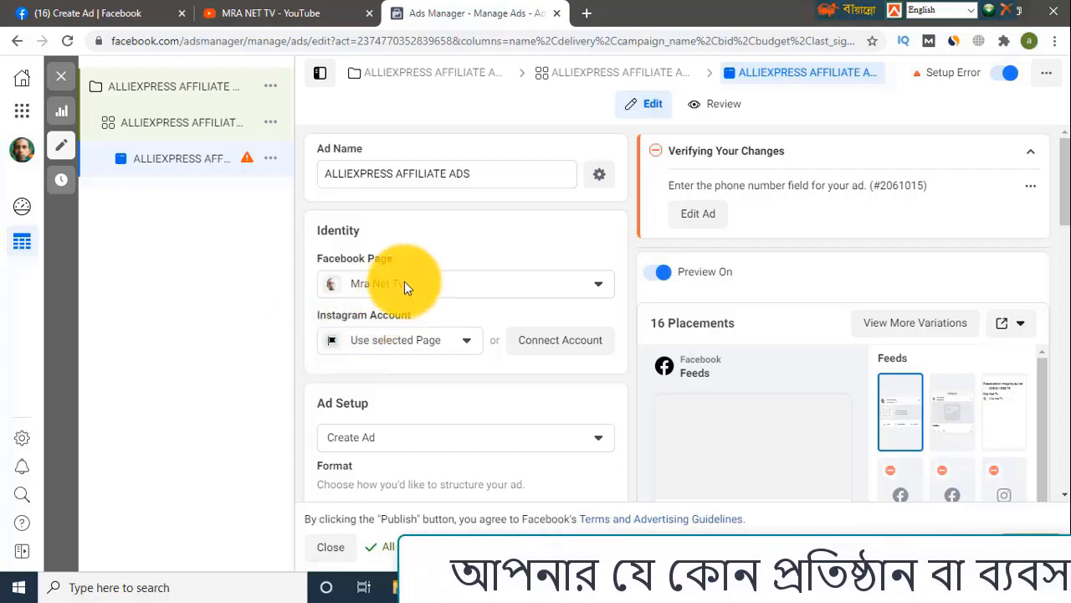
- Examine the ad's Facebook Page choices, its format settings and the options for adding media
click(360, 285)
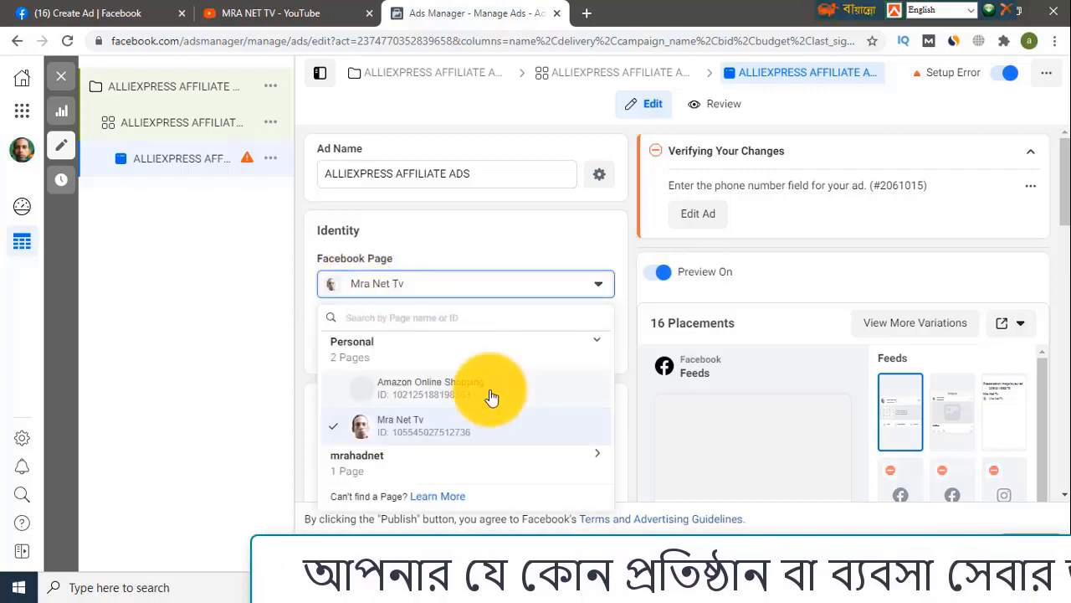
scroll(352, 360, down, 3)
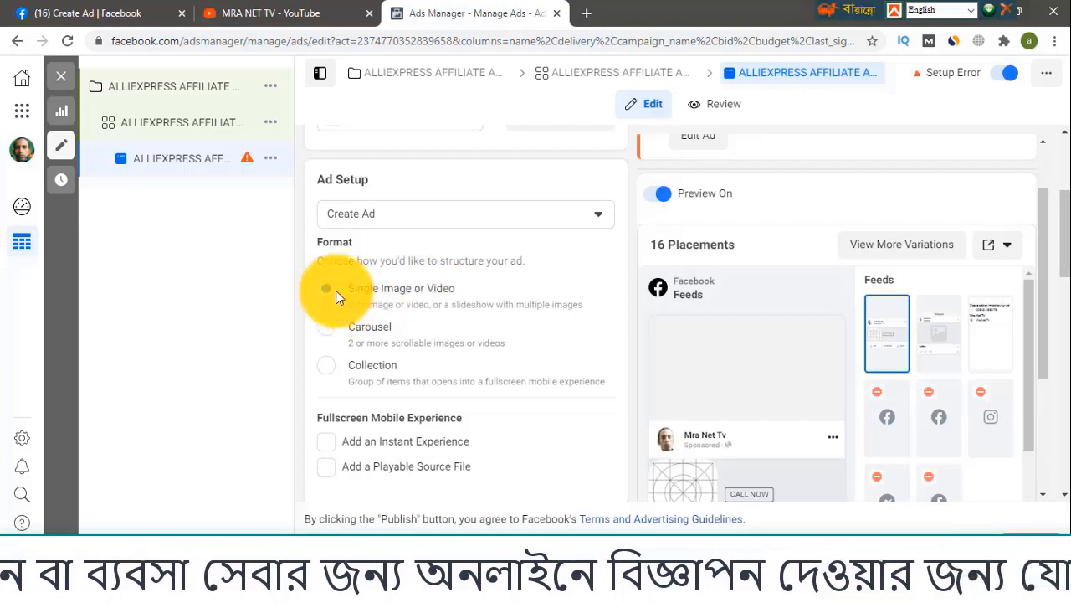
scroll(469, 452, down, 4)
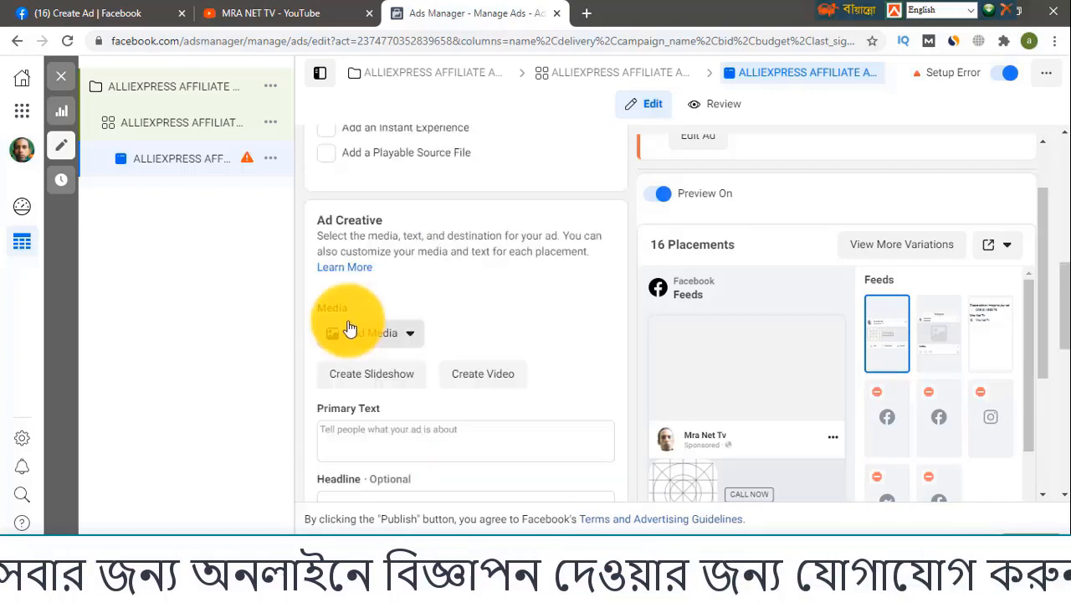
click(411, 338)
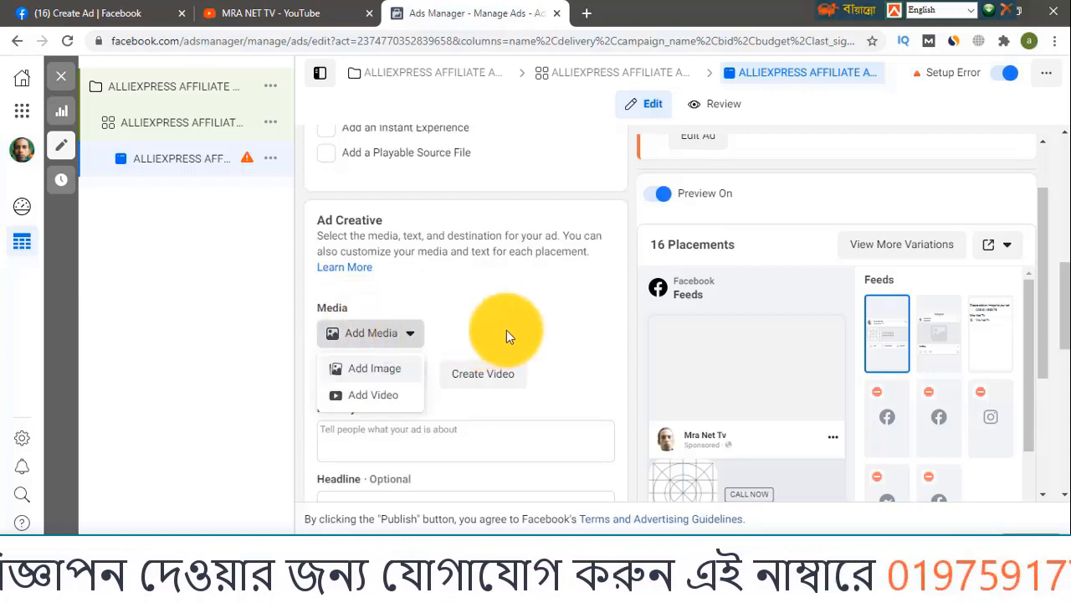
click(468, 315)
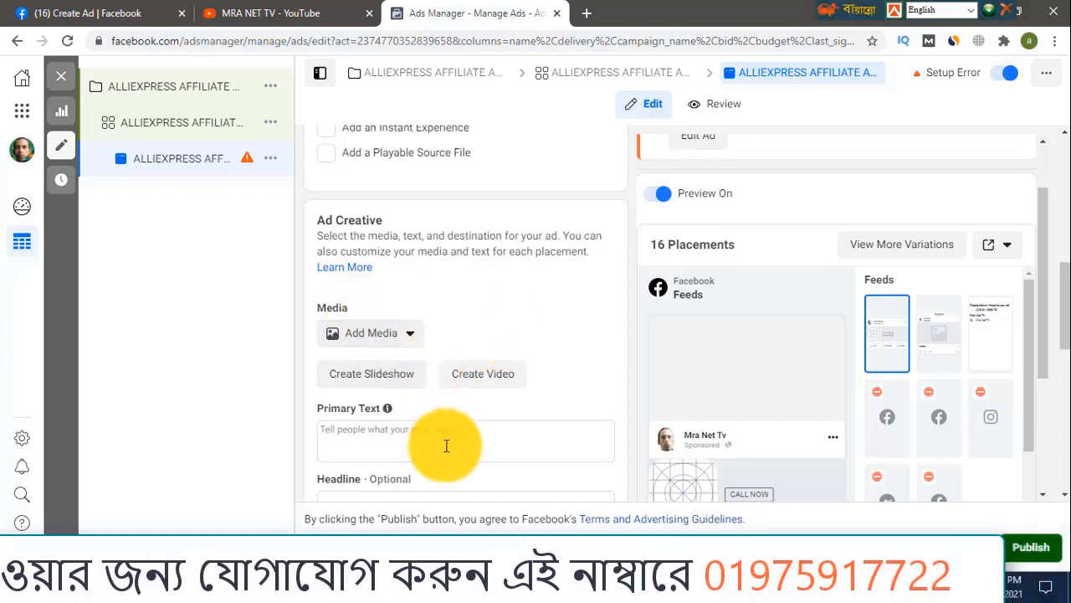
- Copy the link of the Aliexpress Affiliate Marketing On Facebook video from the MRA NET TV YouTube channel and set it as the ad's website URL
scroll(455, 442, down, 2)
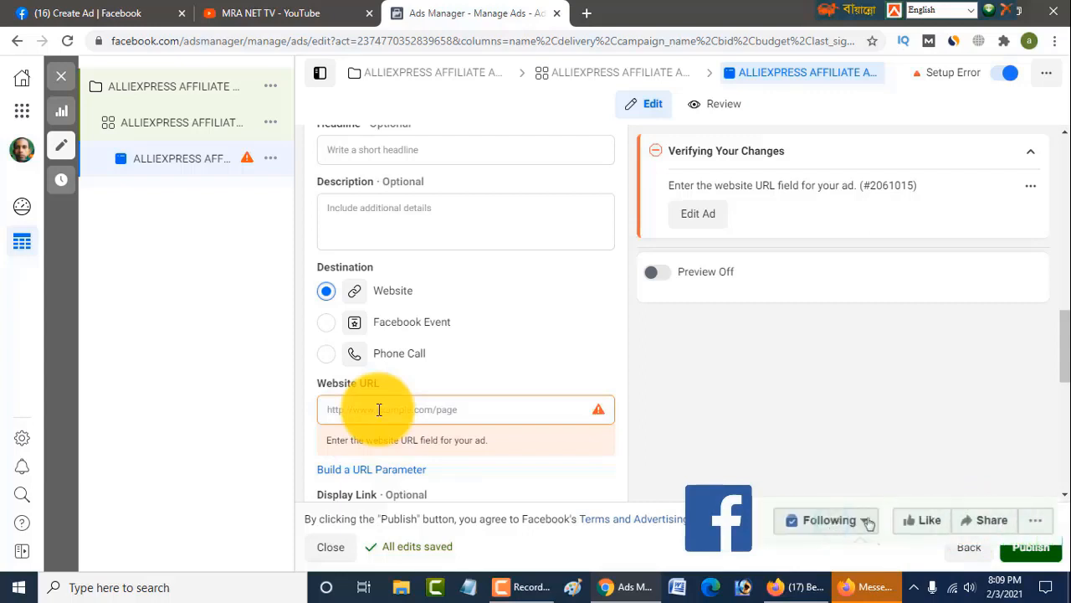
click(293, 15)
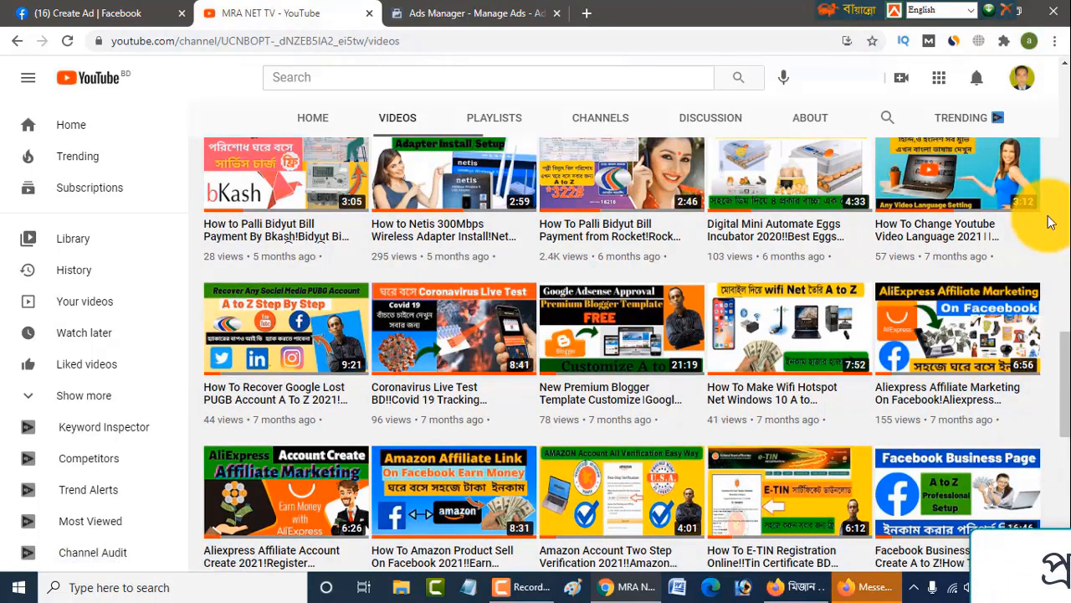
mouse_move(931, 323)
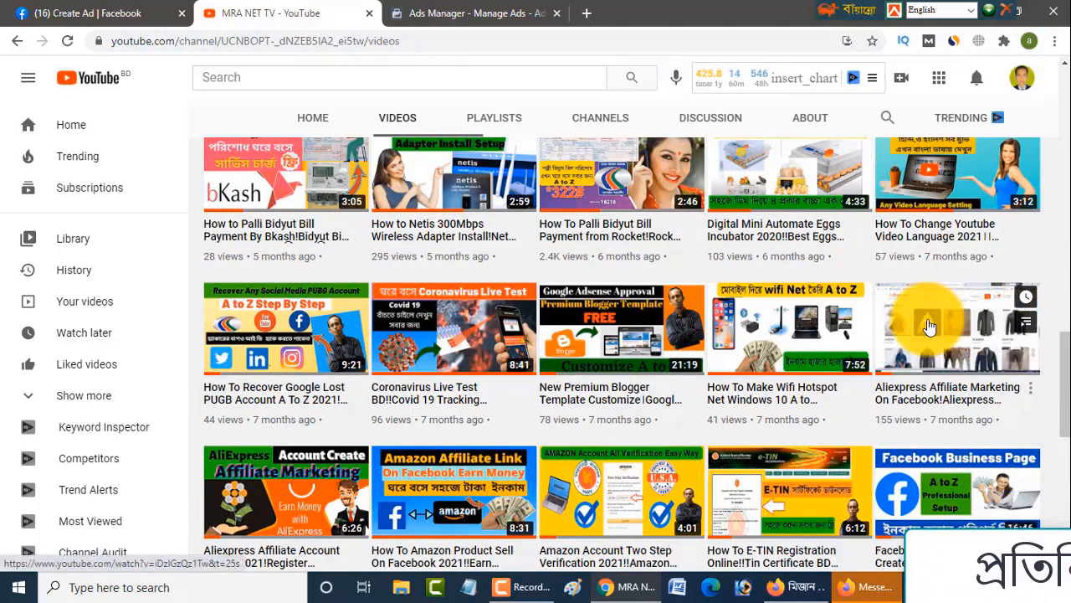
right_click(929, 326)
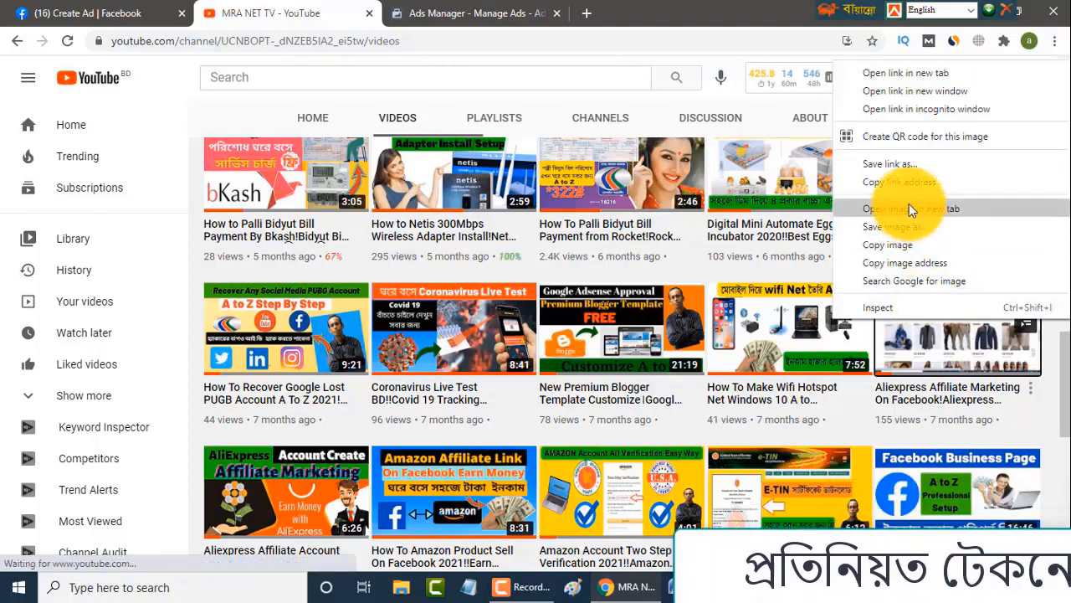
click(902, 182)
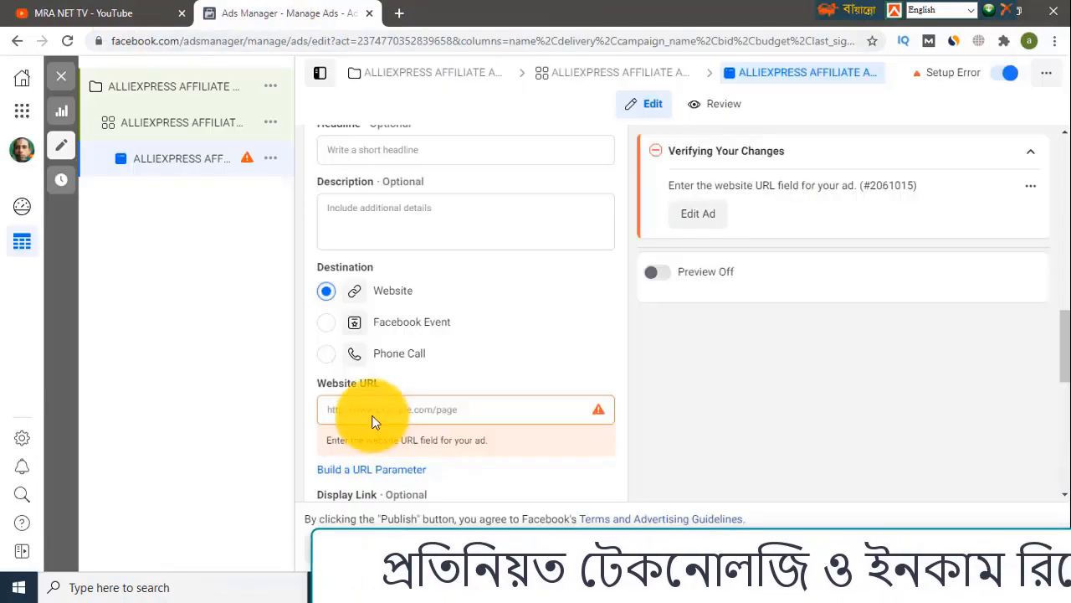
click(365, 407)
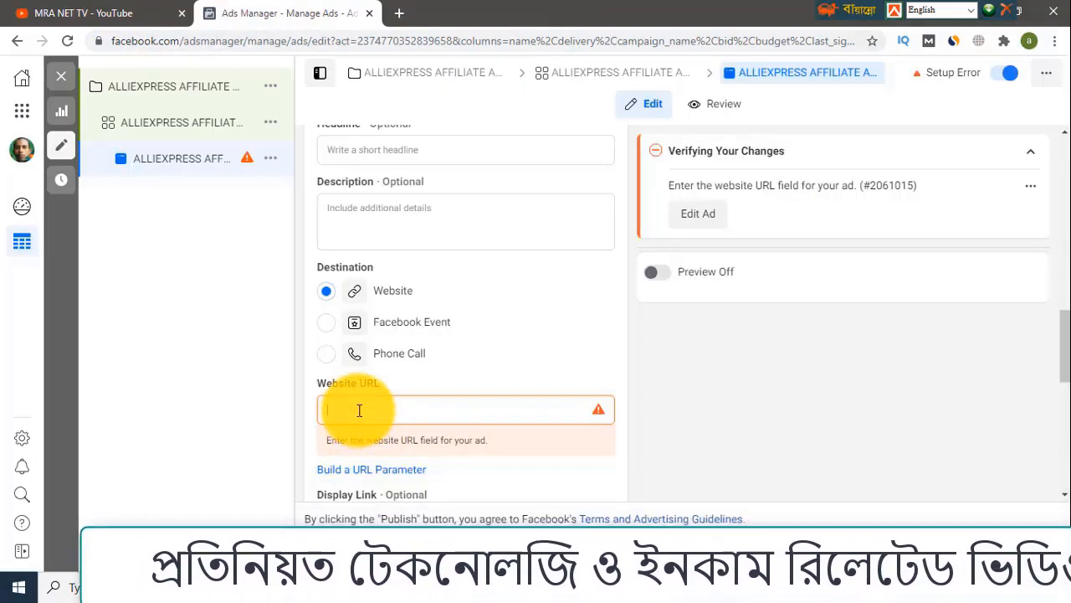
text(https://www.youtube.com/watch?v=dzIGzQz1Tw&t=25s)
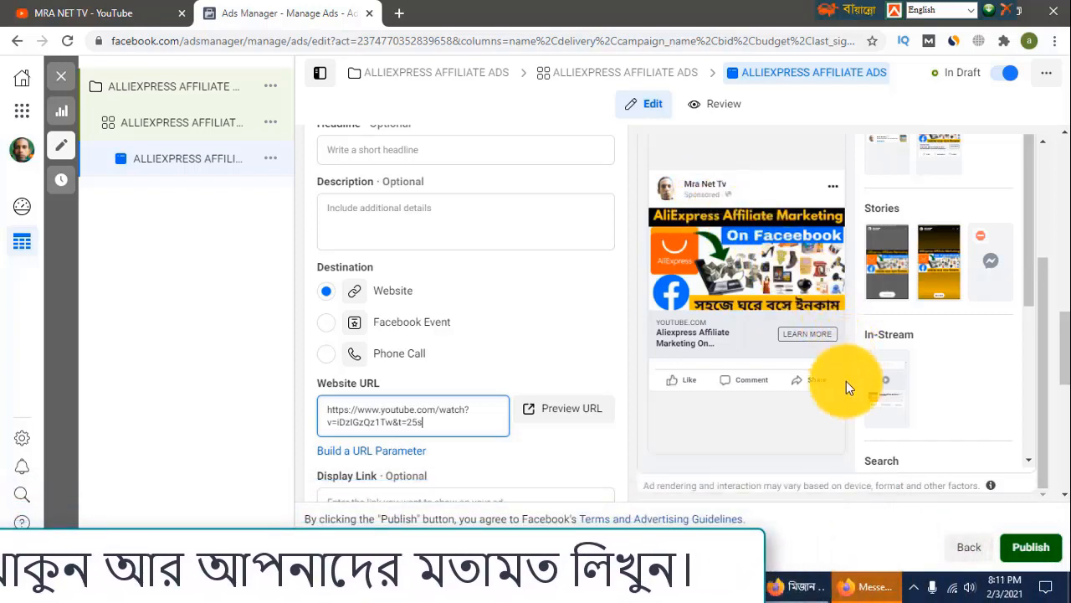
- Check the ad's placement previews and set its primary text to AFFILIATE MARKETING EASY WAY EARN MONEY FROM ONLINE
scroll(846, 376, up, 3)
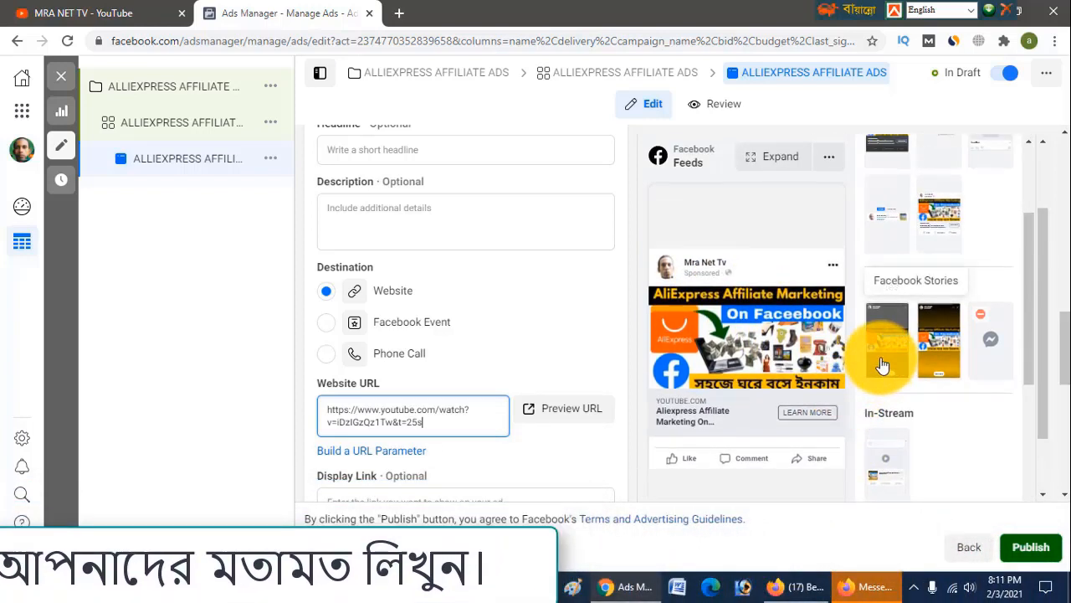
scroll(881, 365, up, 1)
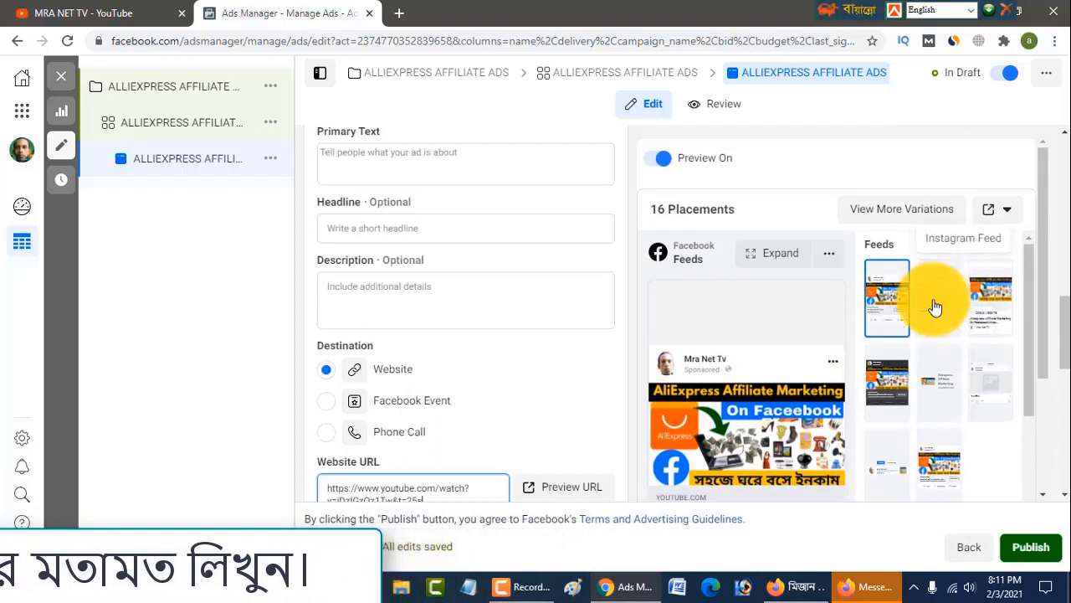
scroll(946, 377, down, 5)
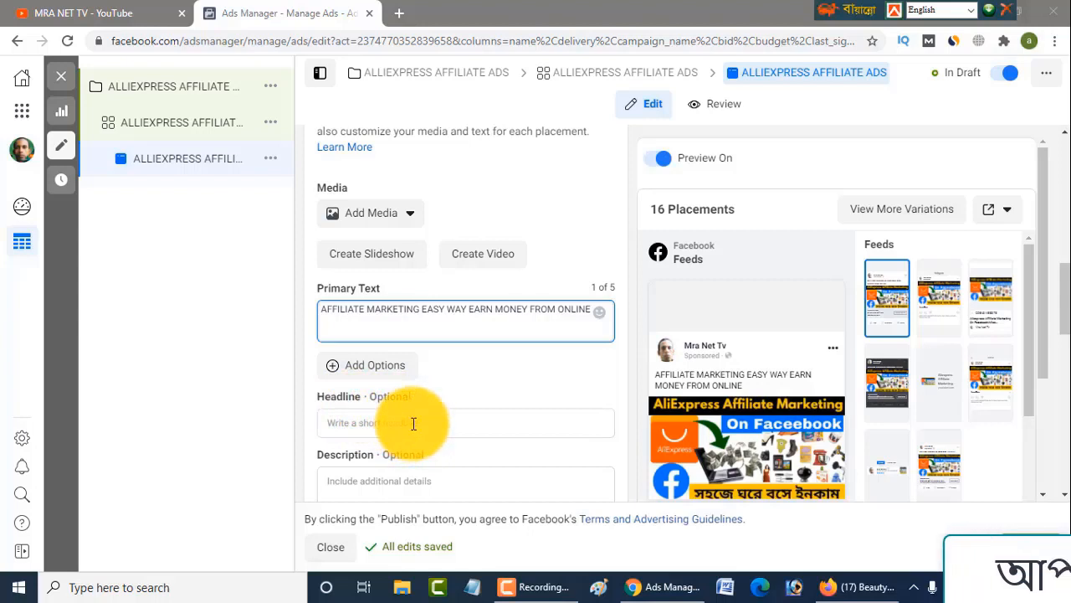
- Change the ad's call to action to Subscribe
scroll(416, 417, down, 4)
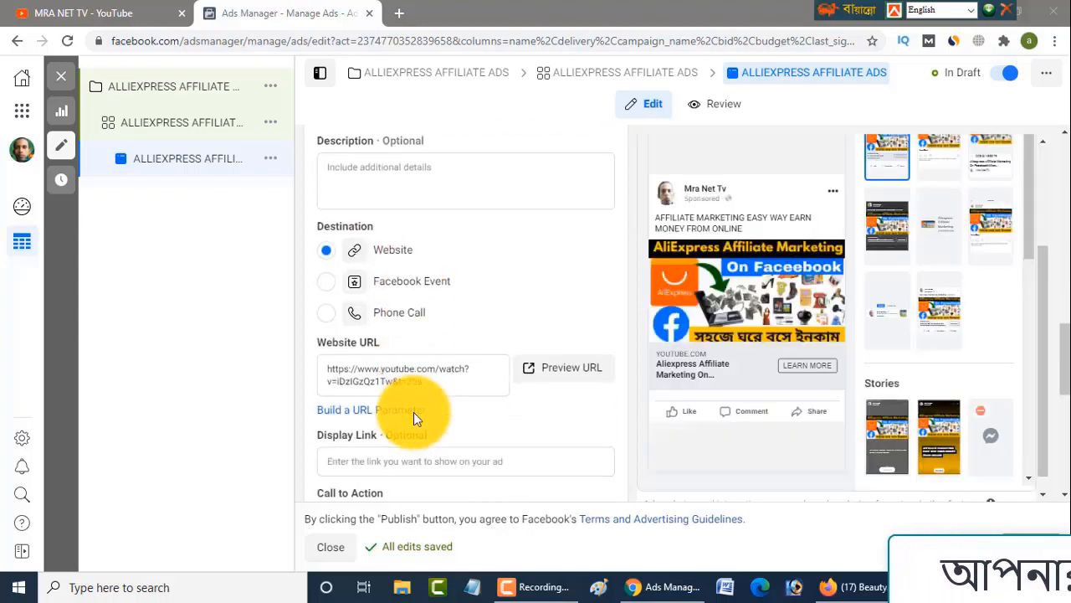
scroll(414, 412, down, 1)
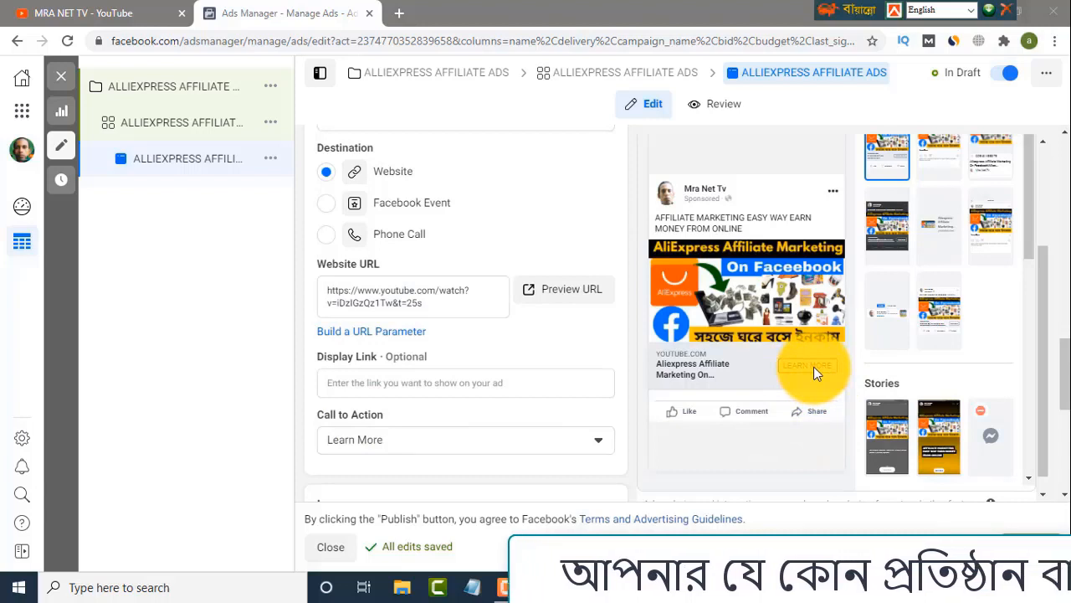
click(597, 447)
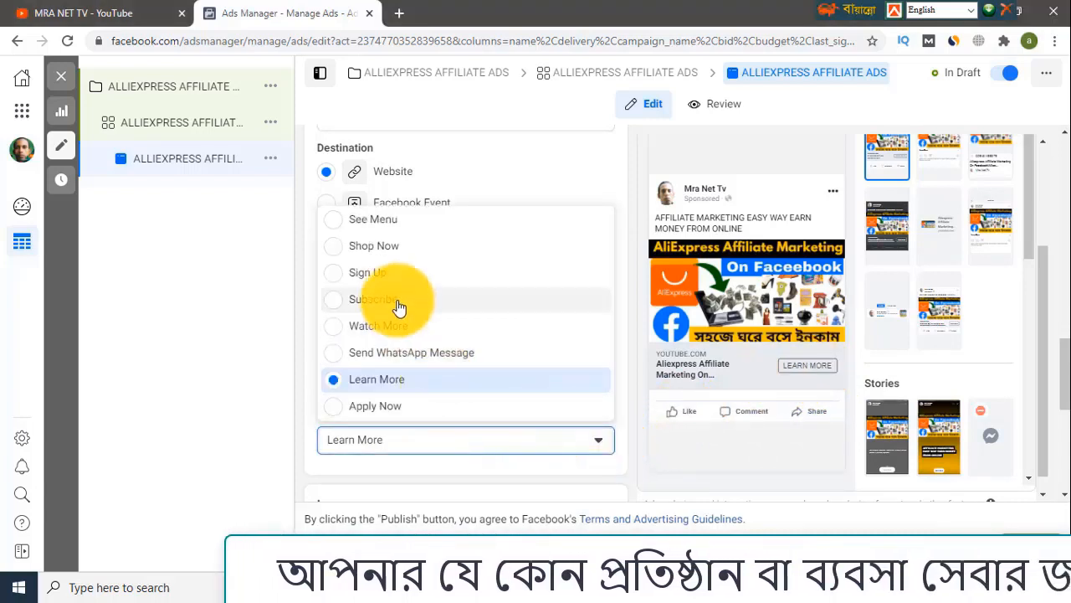
click(401, 302)
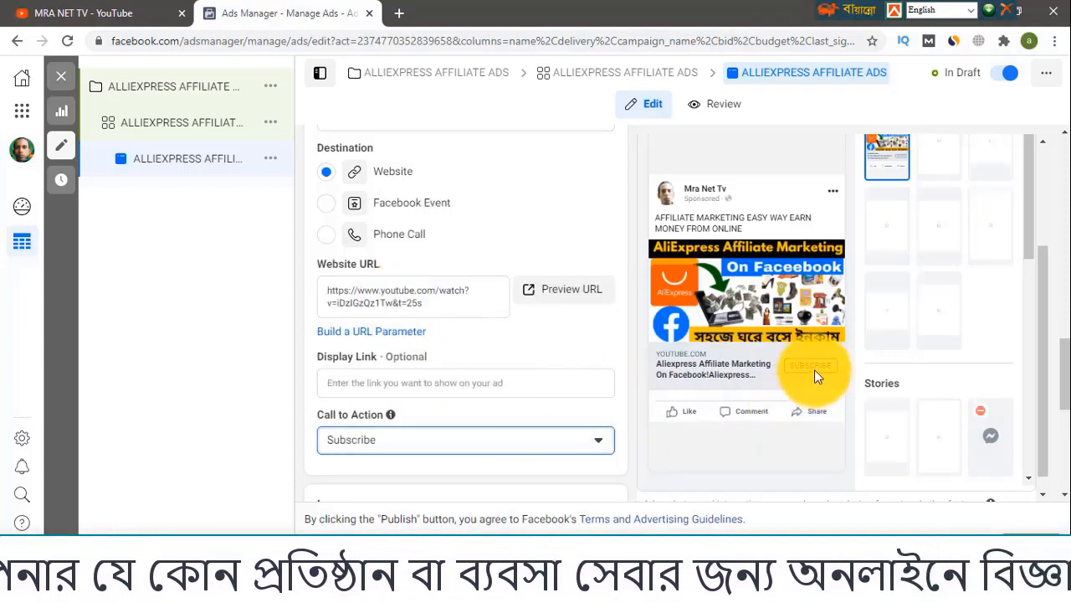
- Review the ad's language, tracking, identity, ad setup and creative settings before publishing
scroll(478, 440, down, 4)
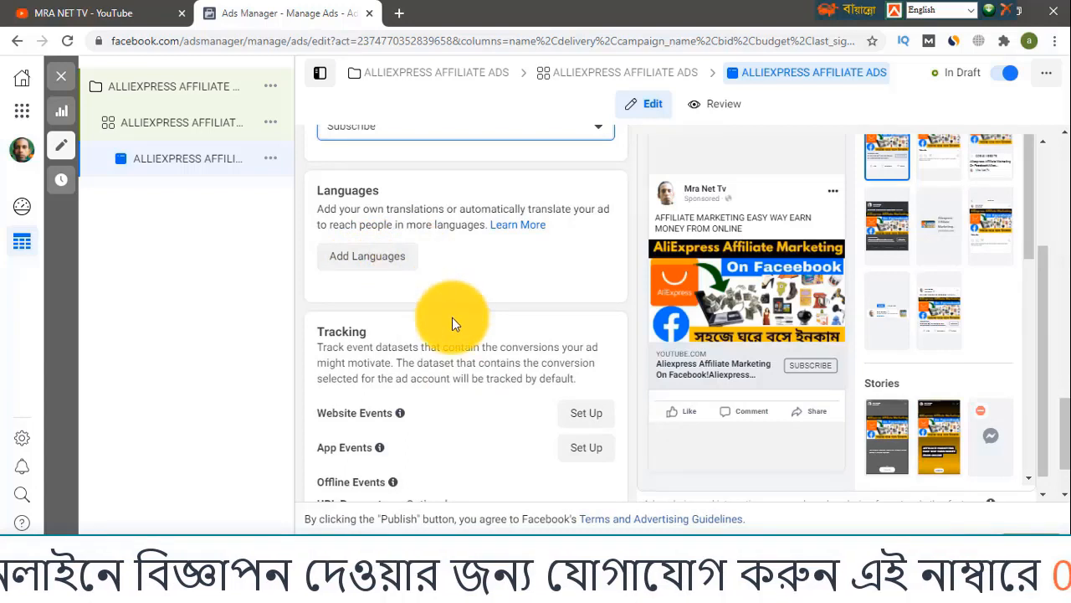
scroll(453, 320, up, 1)
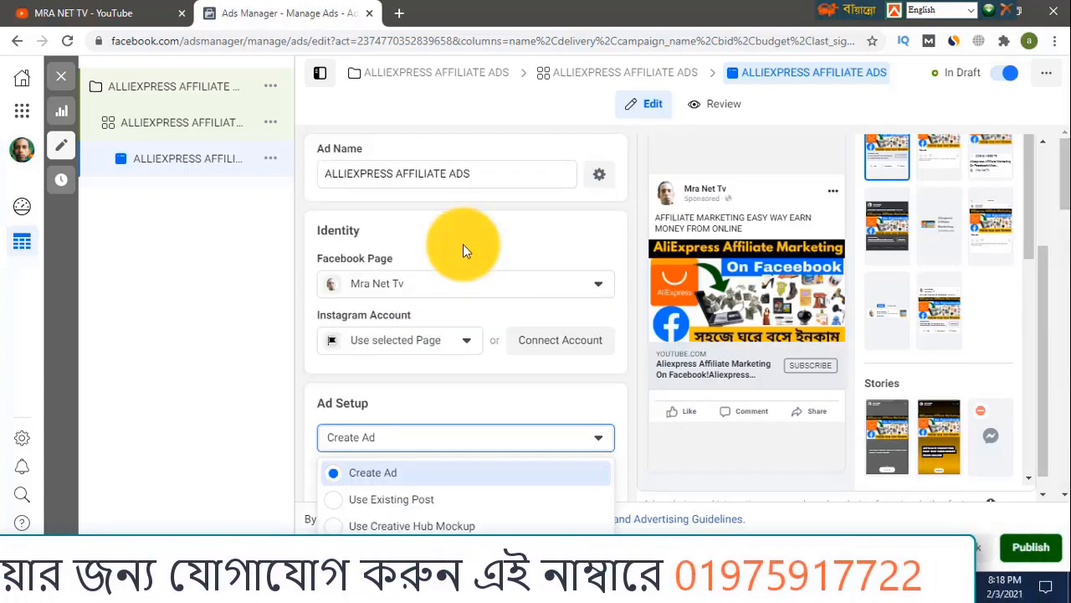
scroll(462, 244, down, 2)
scroll(547, 455, down, 2)
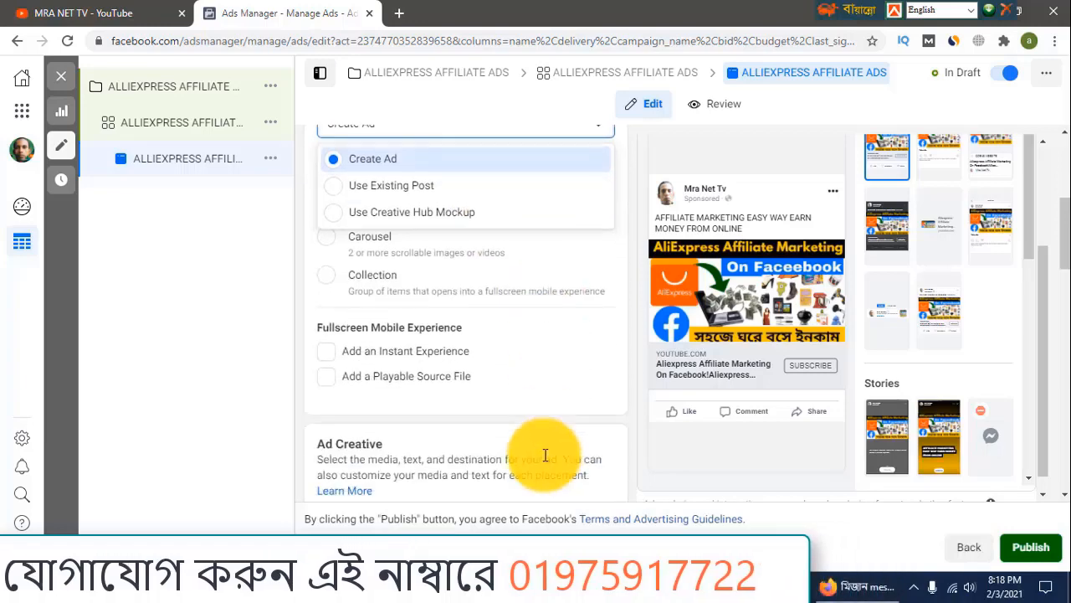
click(474, 419)
scroll(474, 420, down, 3)
scroll(474, 420, down, 10)
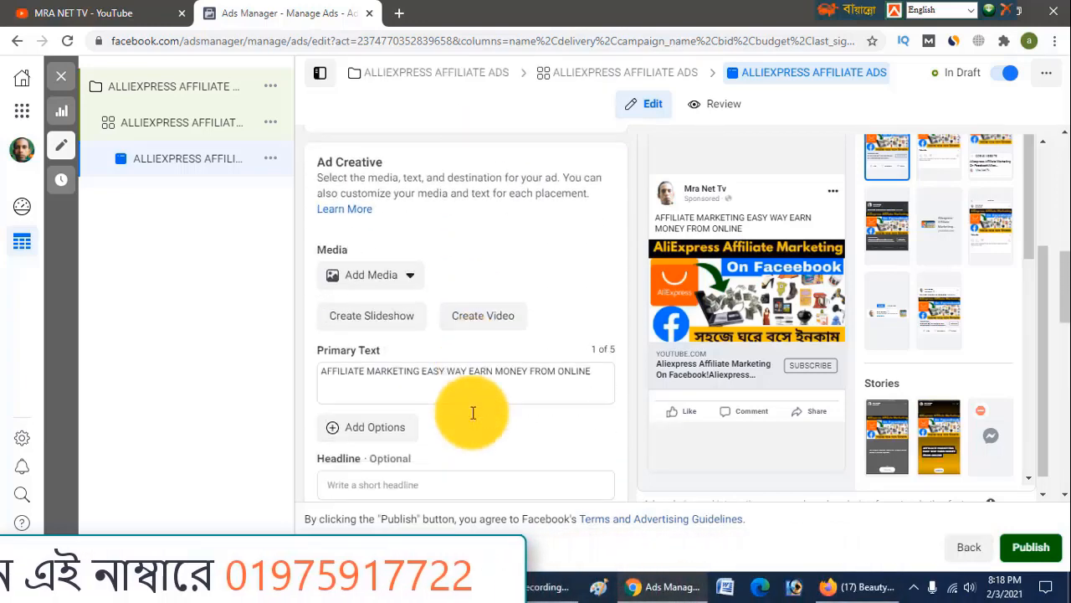
- Publish the campaign with its ad set and ad, view the publishing details and close the confirmation
click(1030, 549)
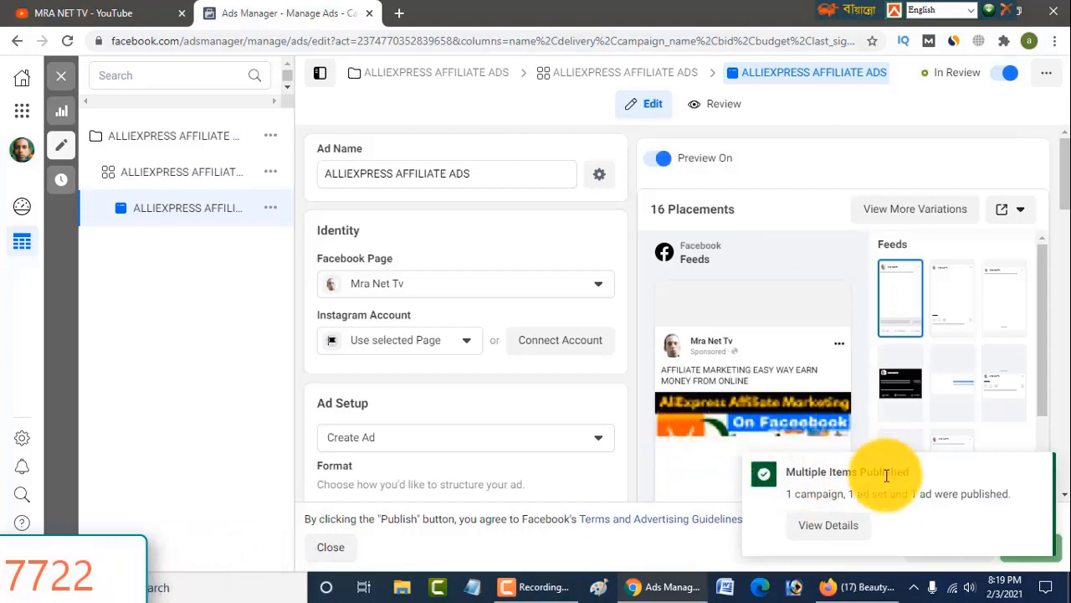
click(821, 528)
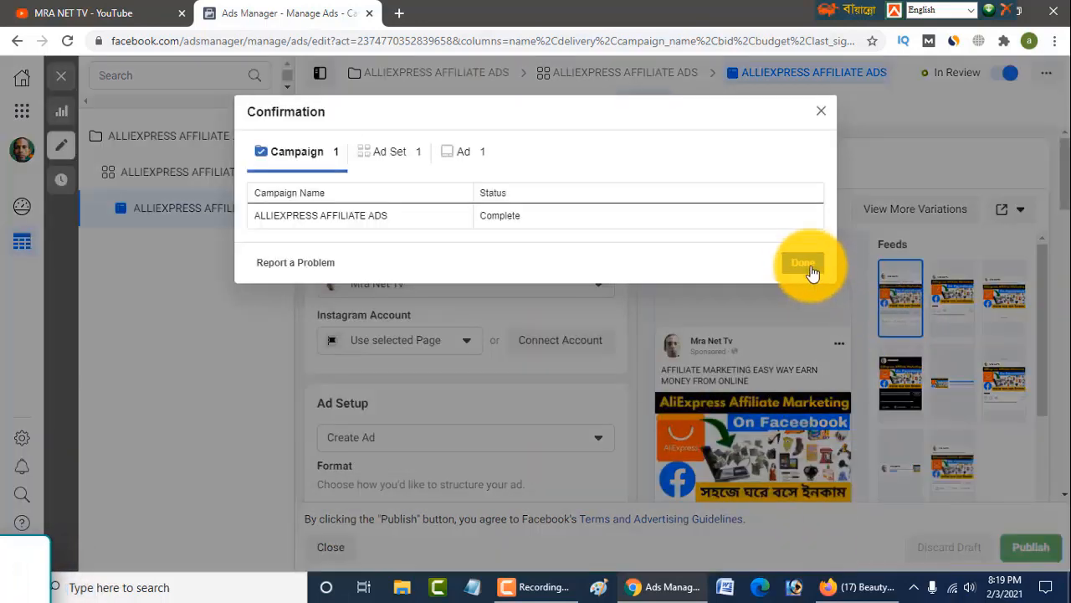
click(804, 265)
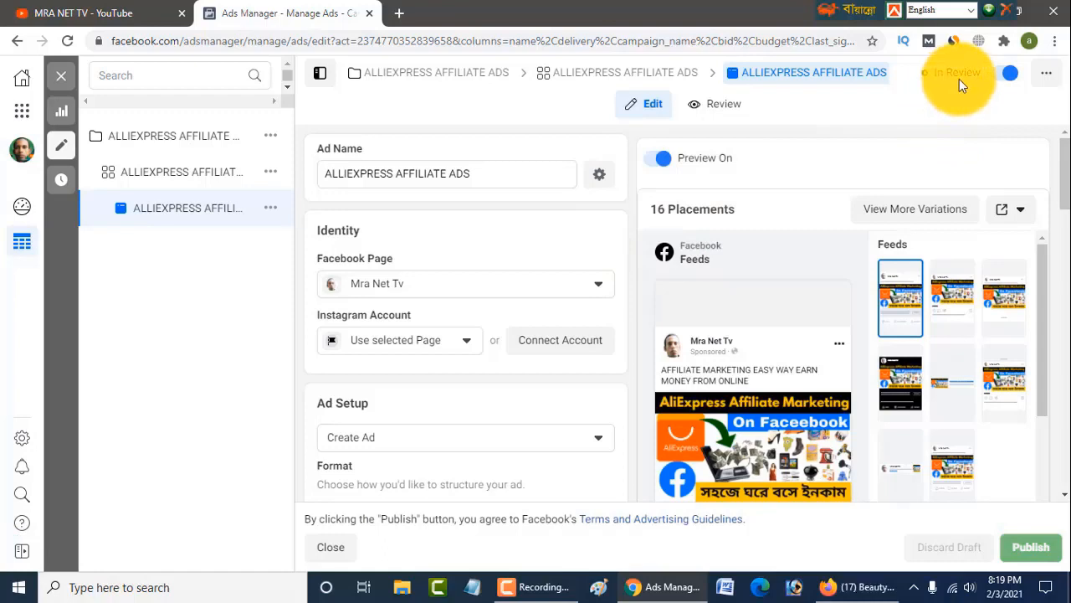
click(158, 234)
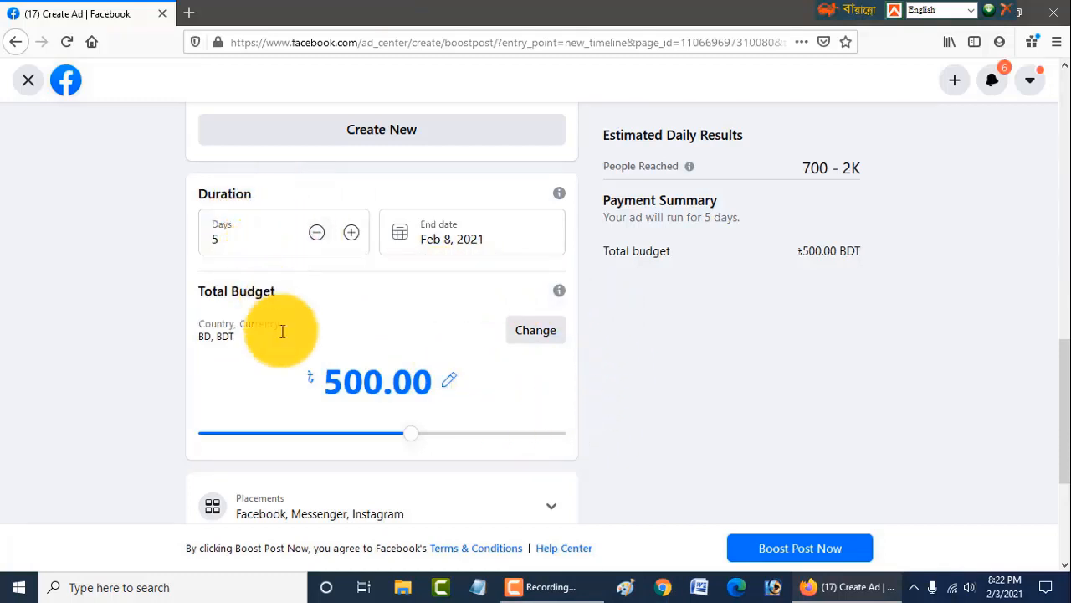
- On the Facebook boost post page, examine the total budget, placements, pixel and payment method settings
drag(384, 381, 331, 383)
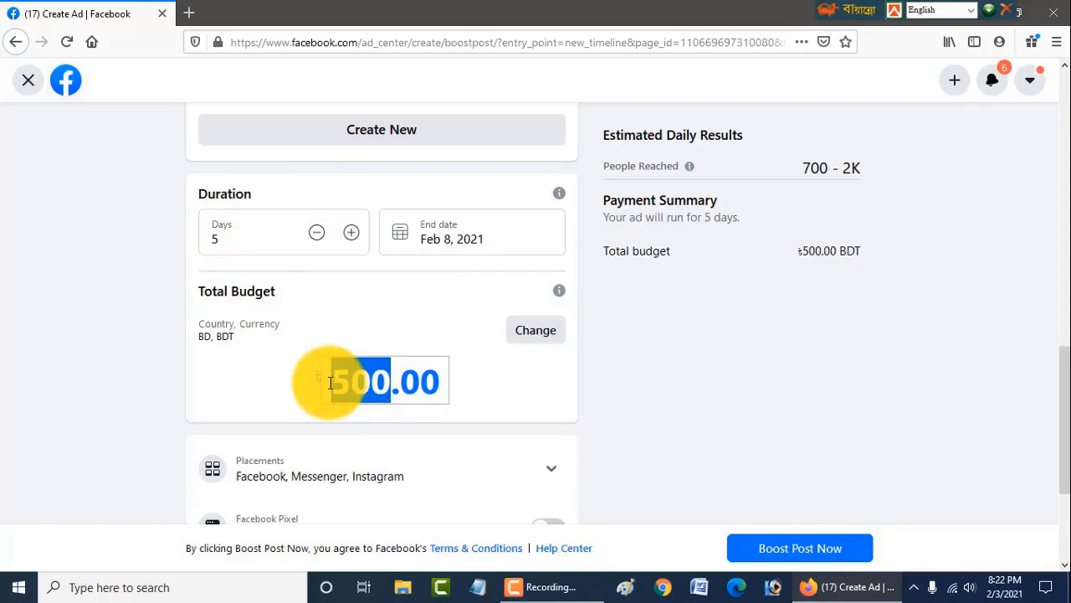
click(470, 383)
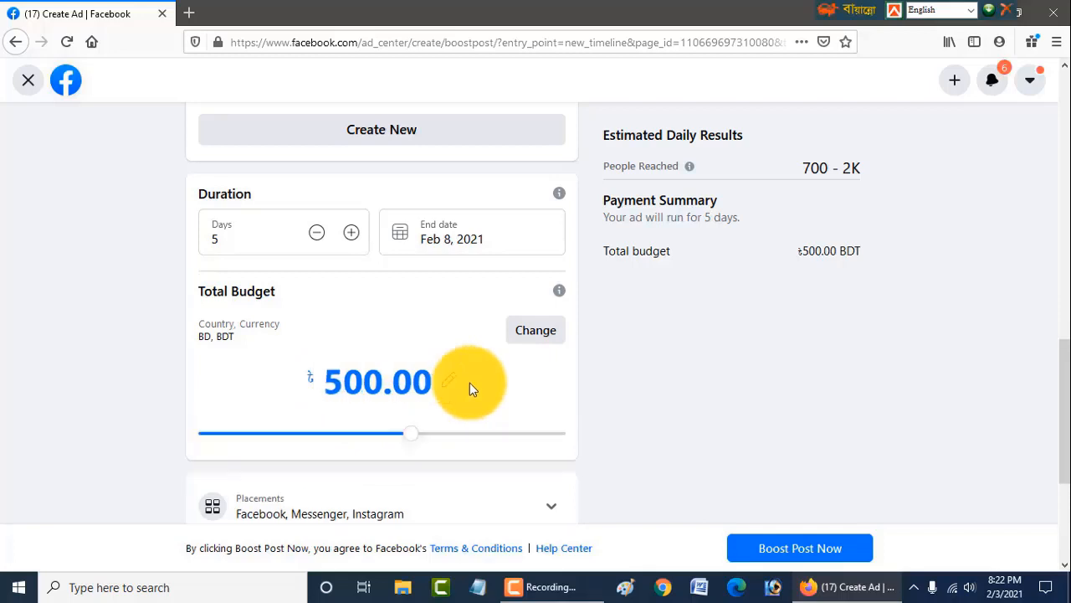
scroll(475, 397, down, 3)
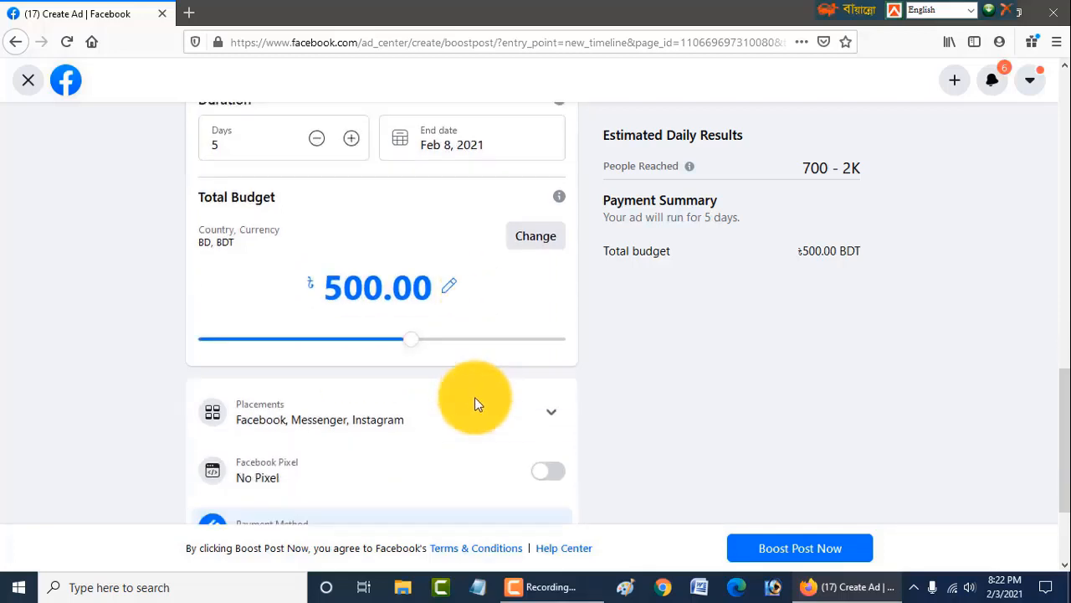
scroll(335, 462, down, 1)
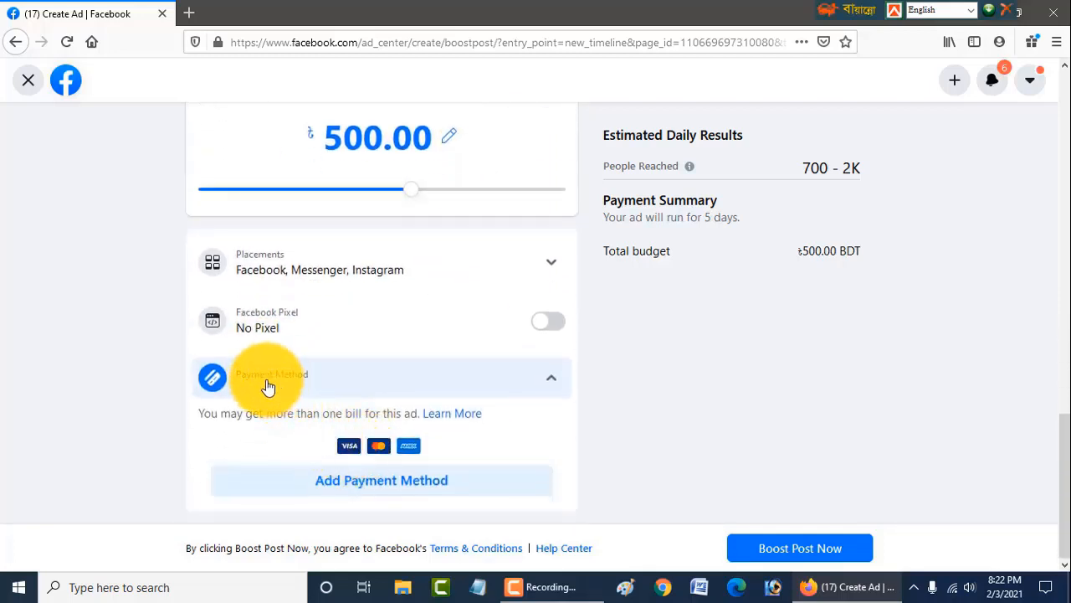
- Start adding a debit or credit card payment method, check the location and currency, and continue to the card details form
click(344, 489)
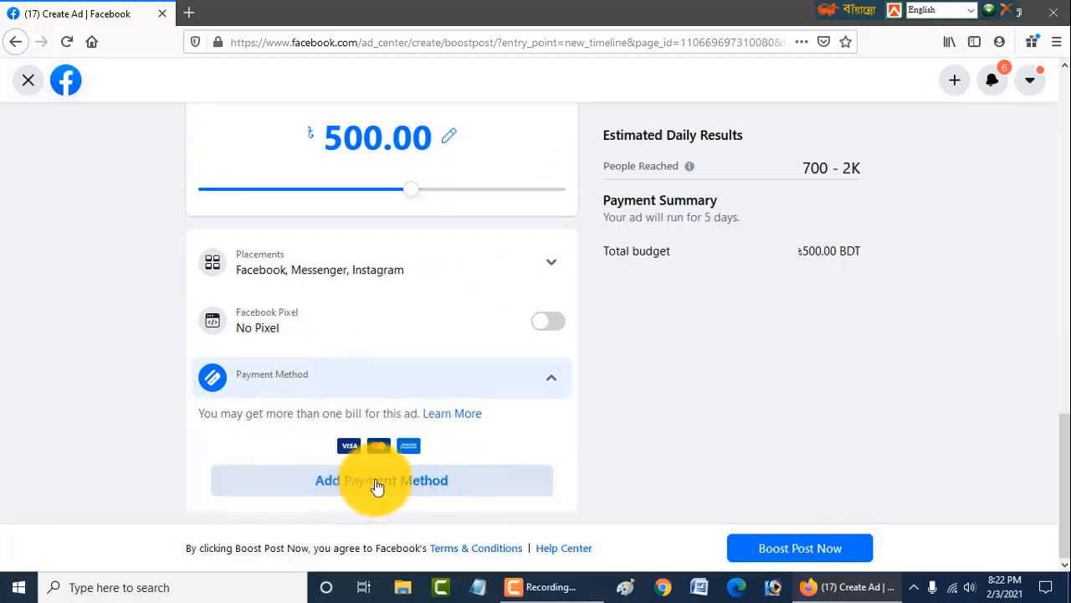
click(378, 487)
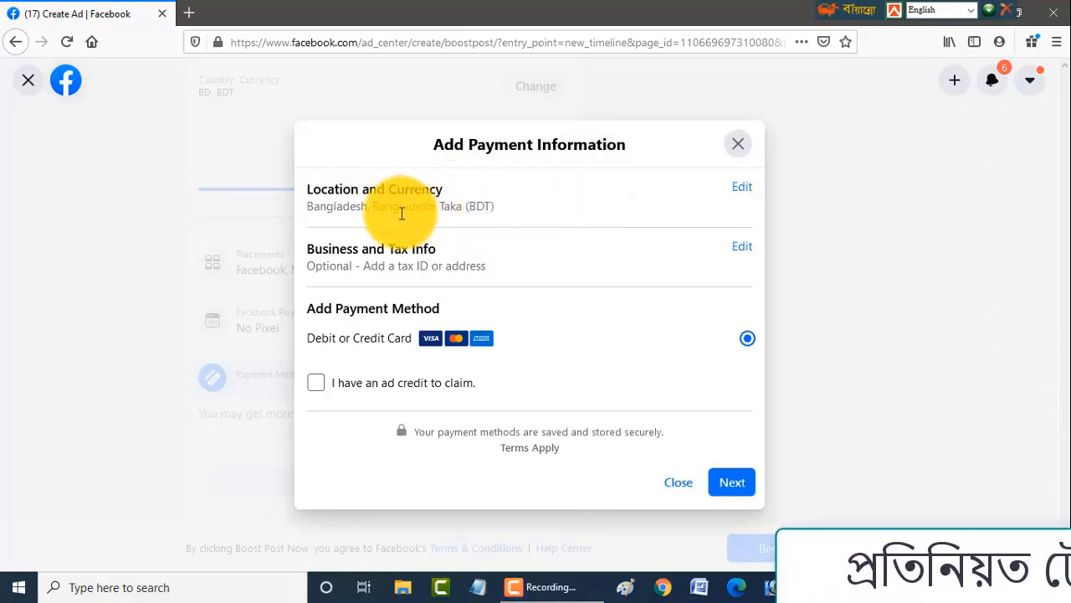
drag(362, 206, 311, 206)
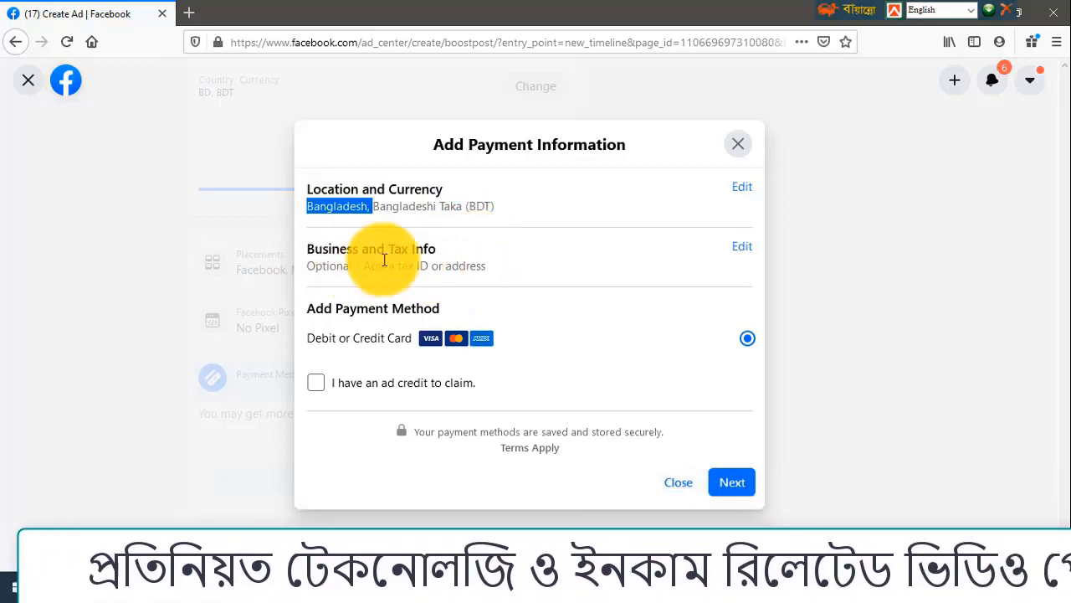
click(498, 269)
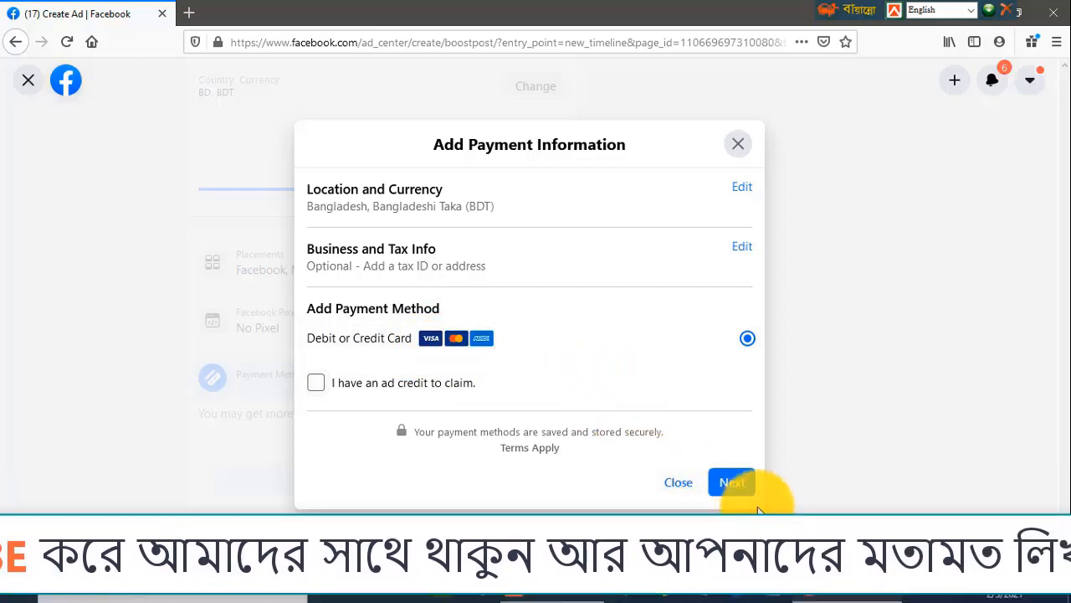
click(730, 482)
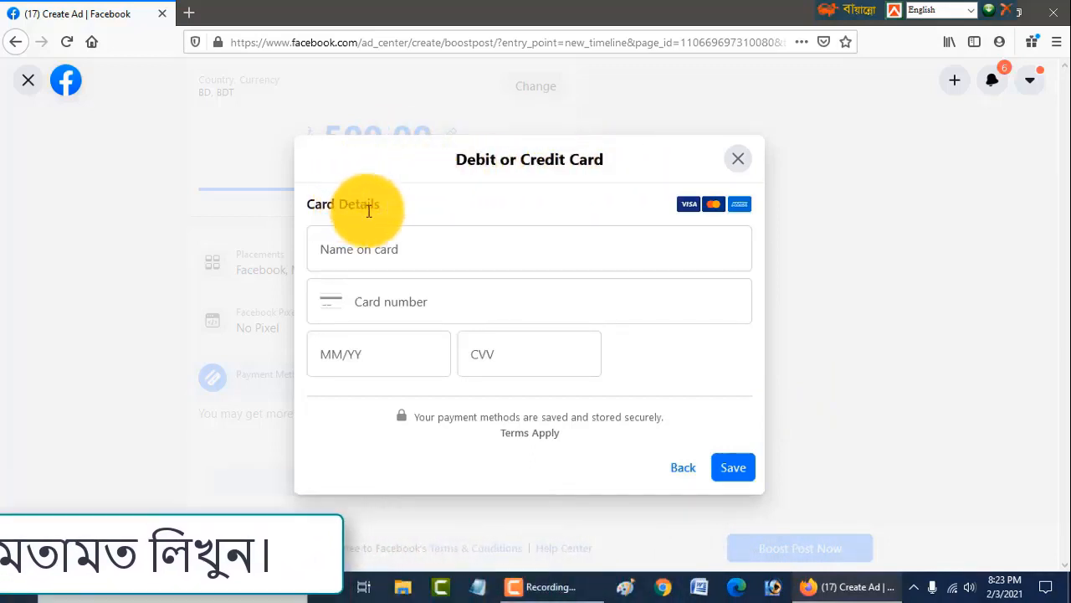
click(365, 264)
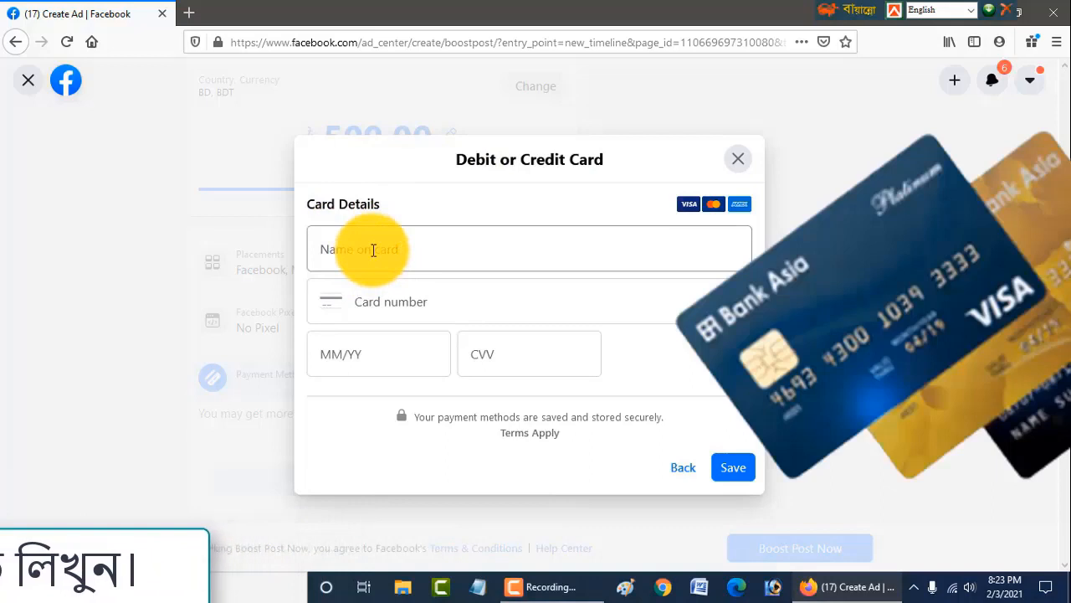